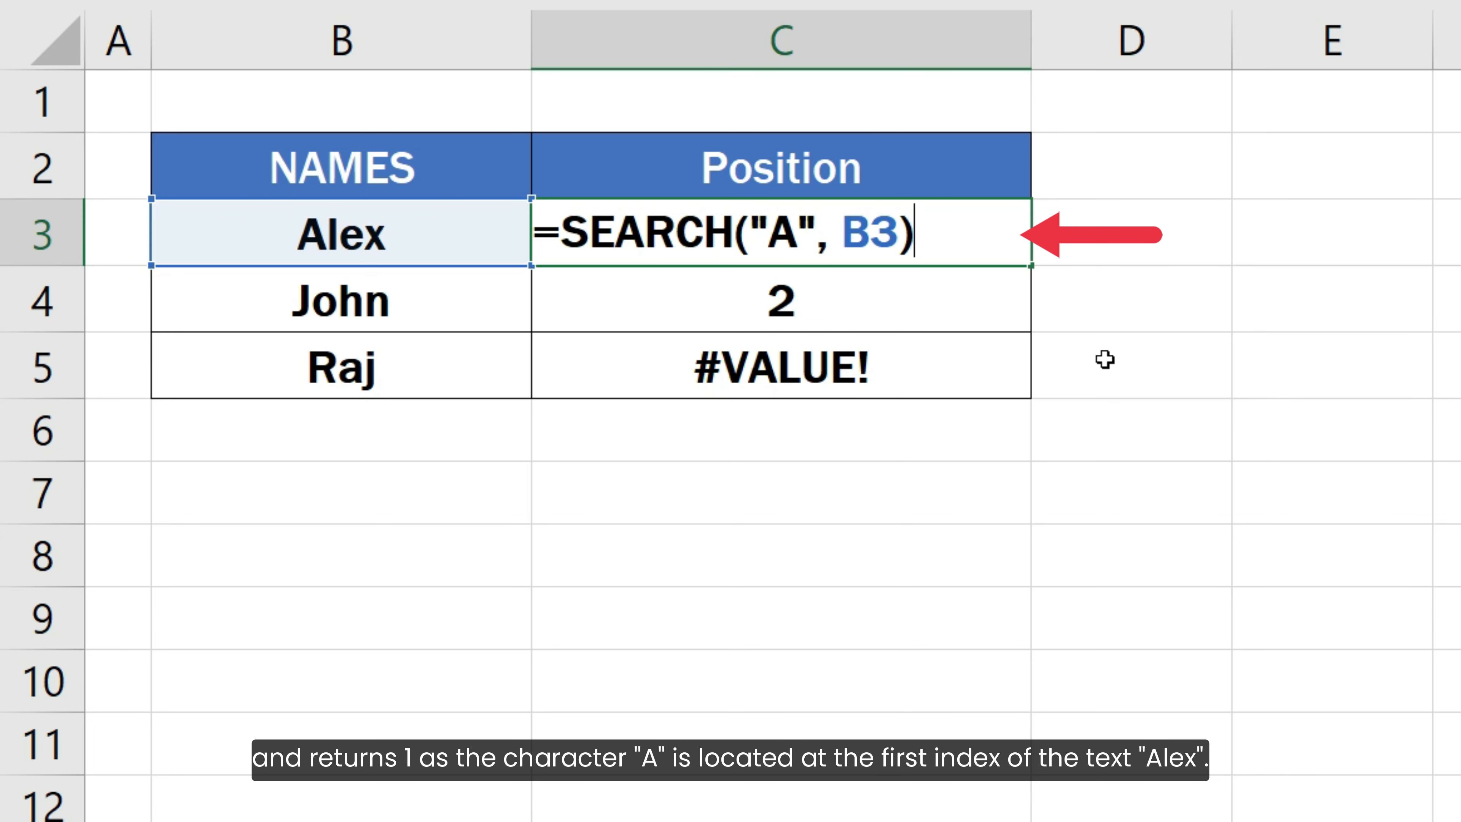
- Review the SEARCH formulas in the Position column for rows 3 to 5
key("Return")
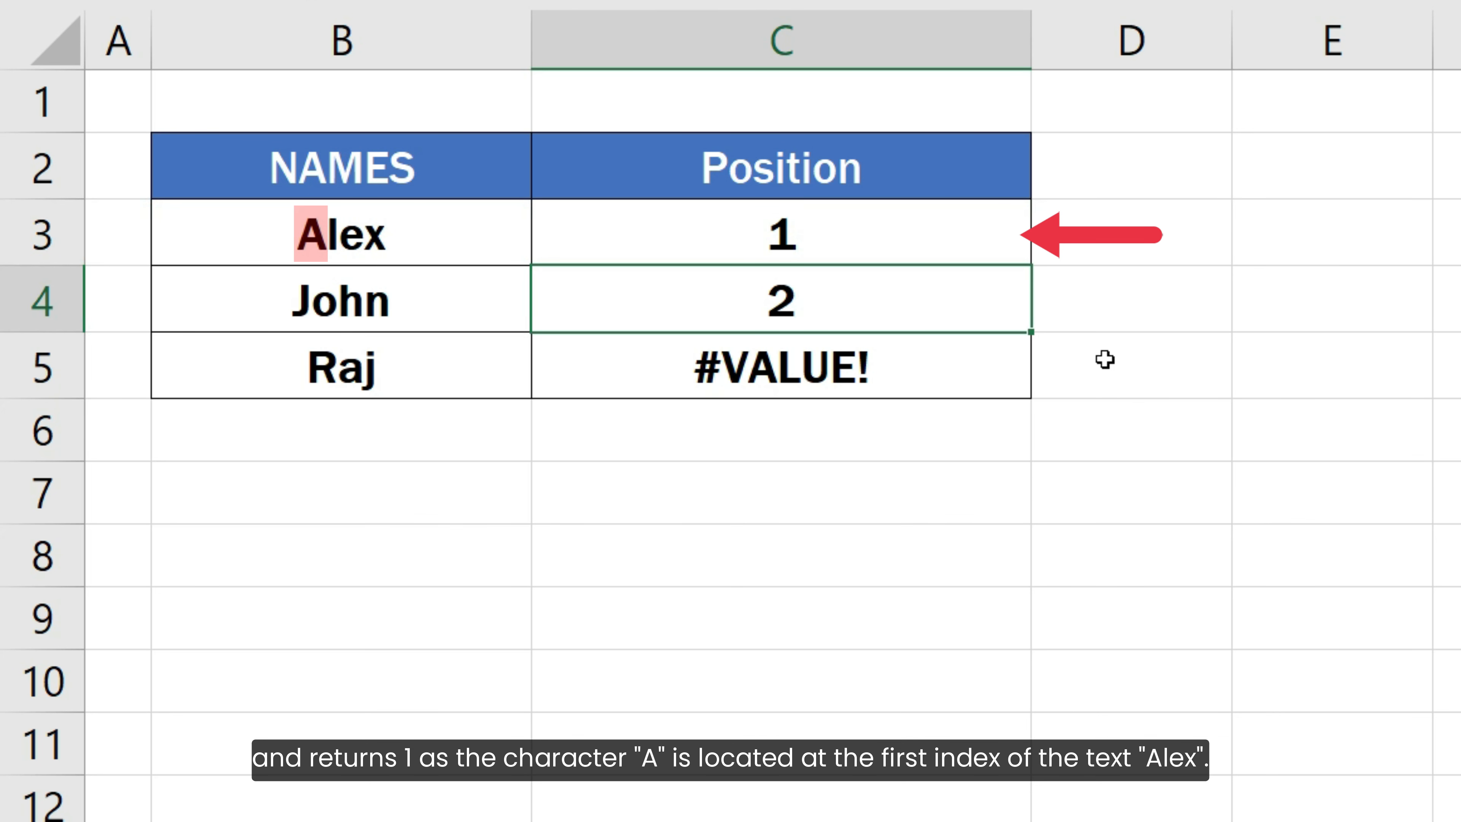
key("F2")
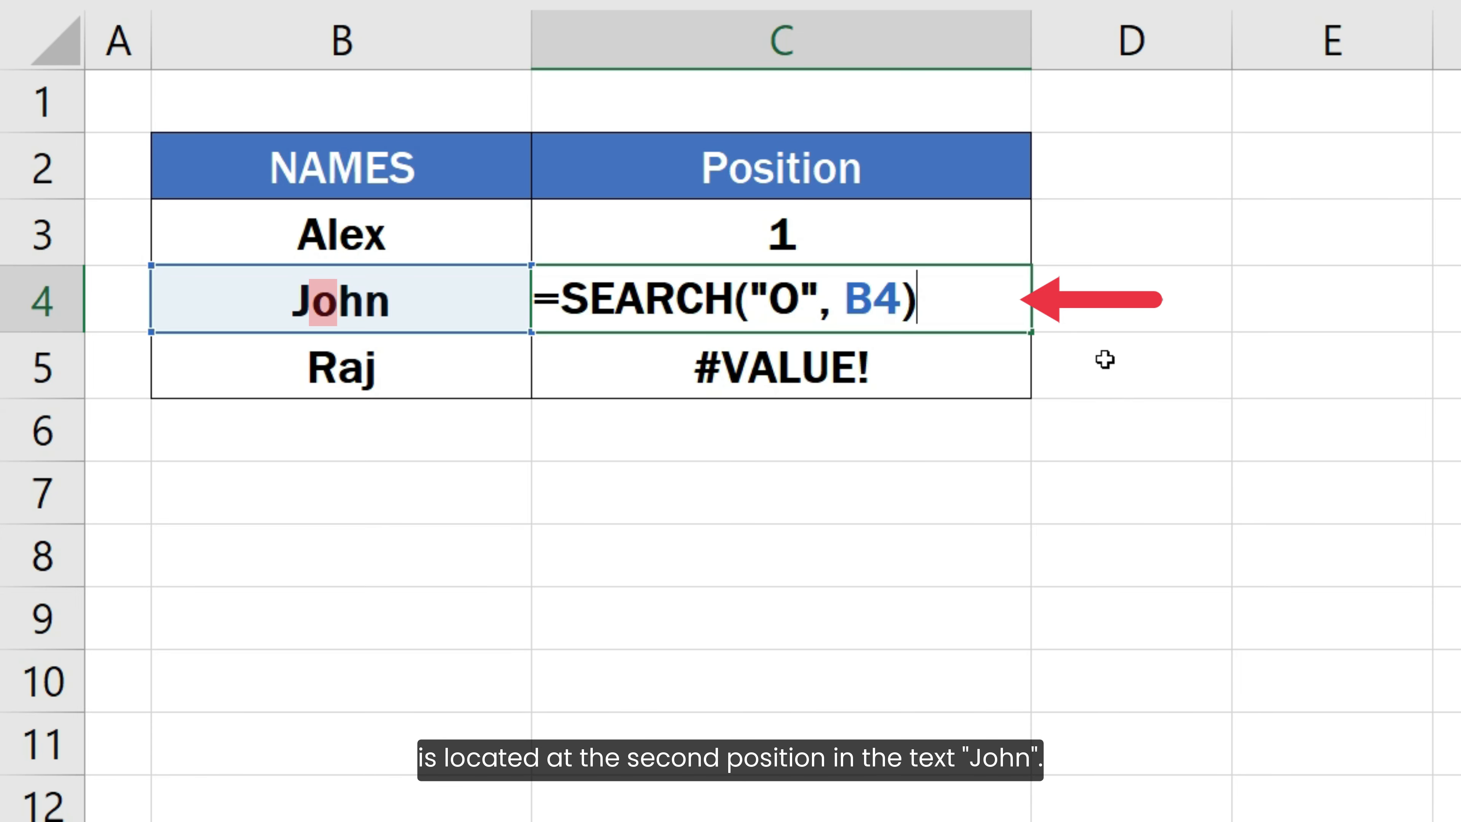
key("Return")
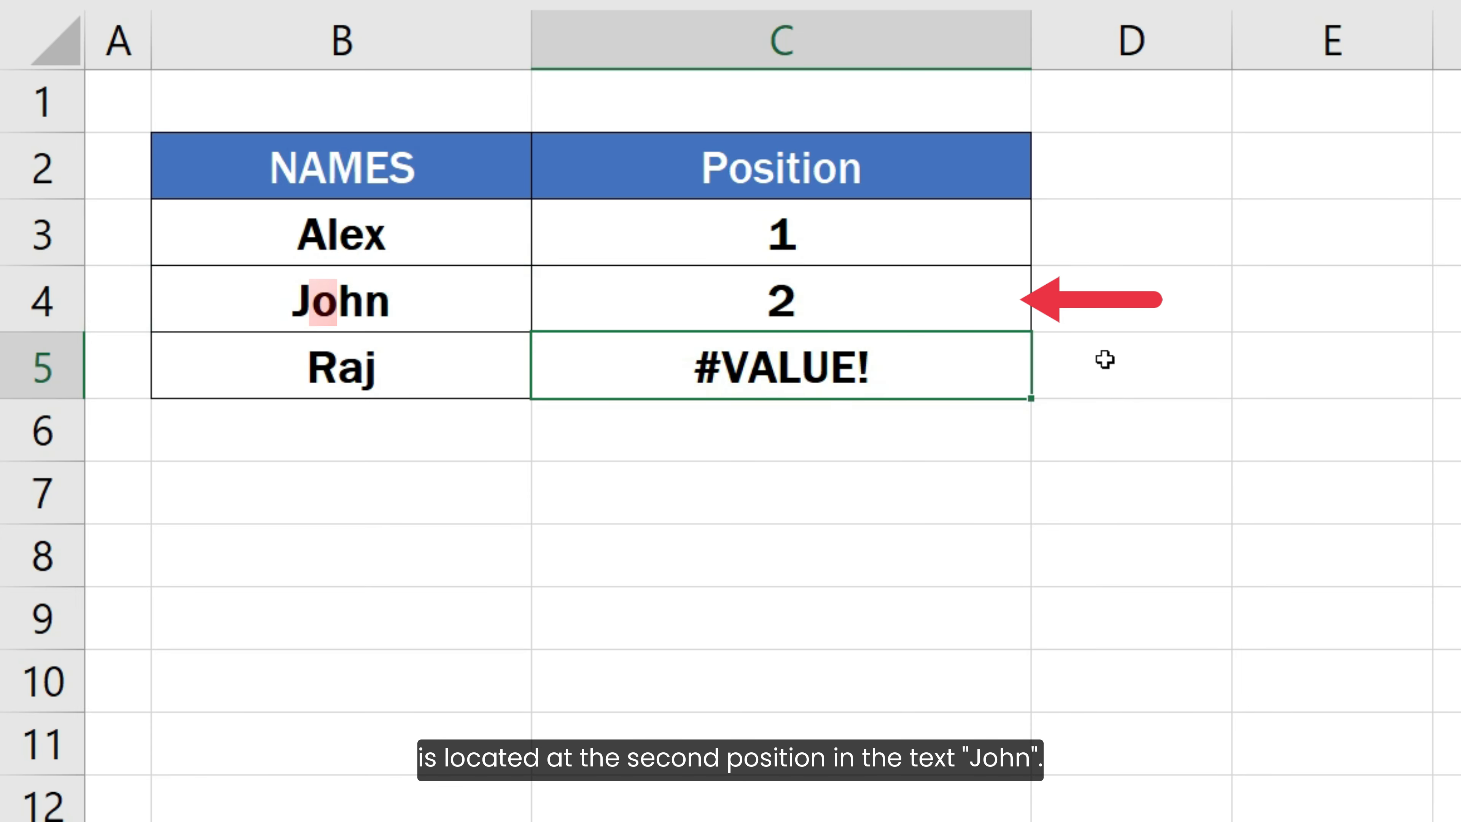
key("F2")
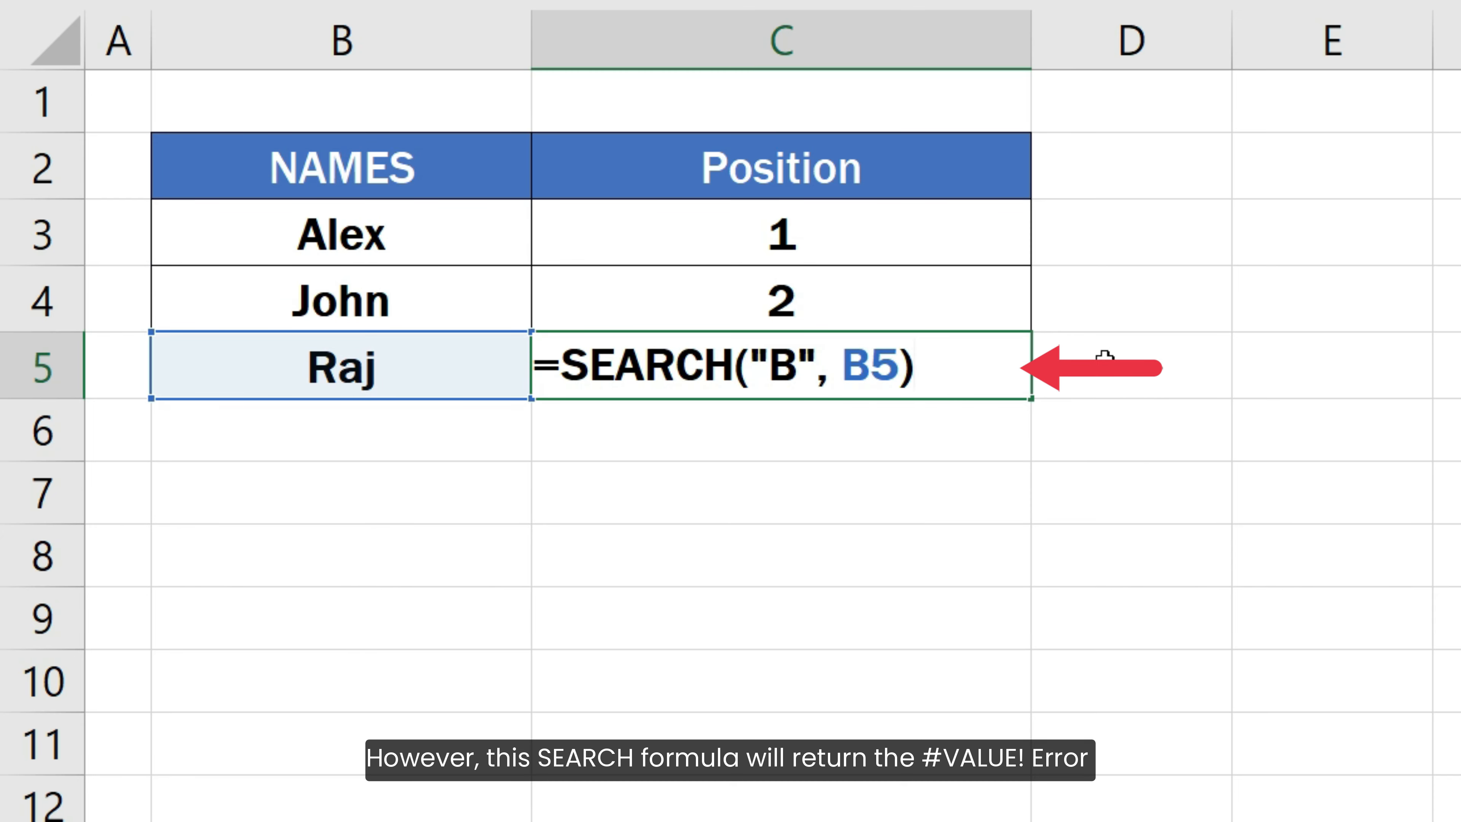
key("Return")
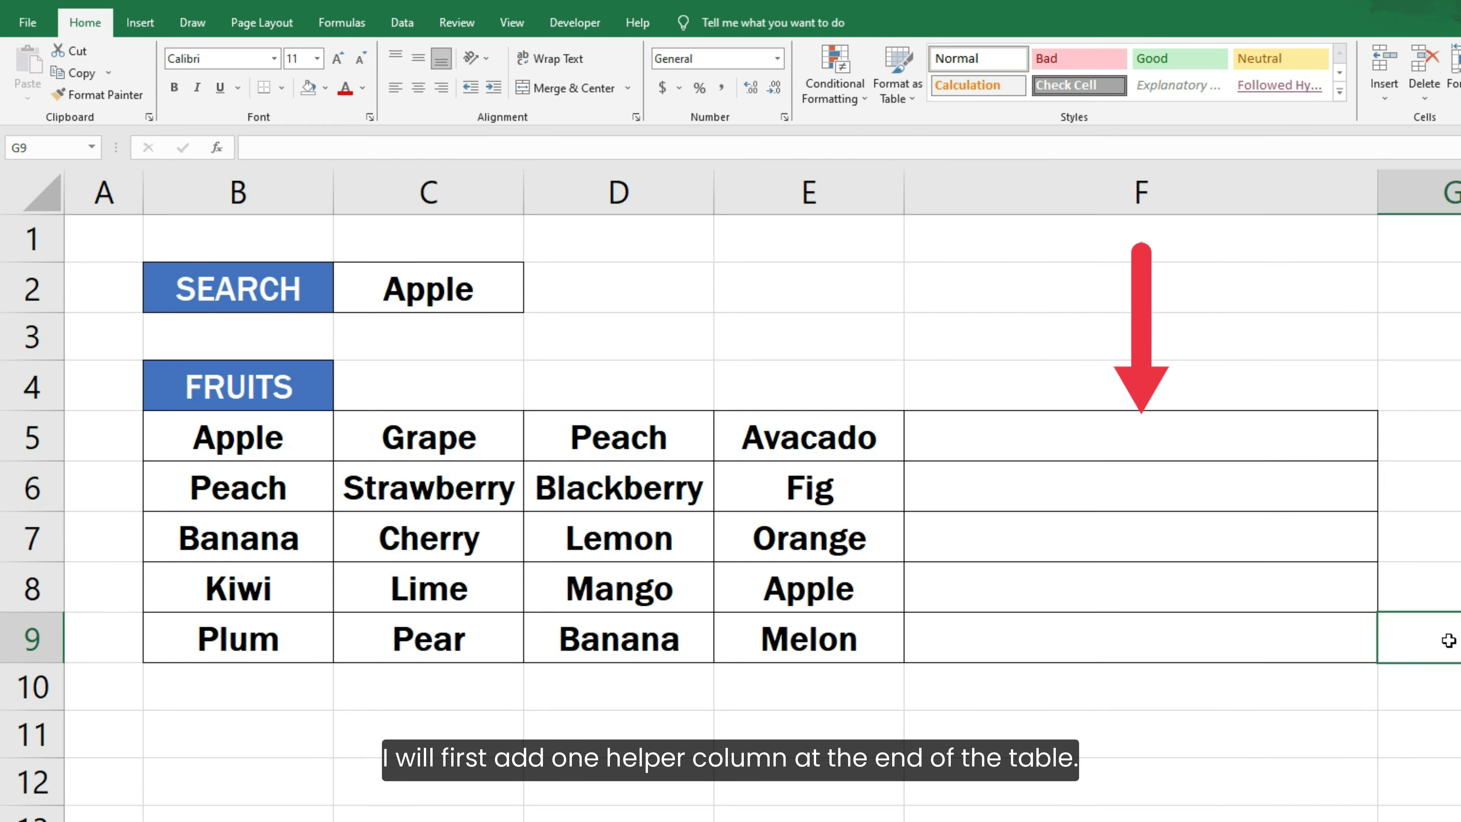
- Enter the formula =B5 & C5 & D5 & E5 in cell F5 to join the first row's fruit names
left_click(1259, 443)
type("=")
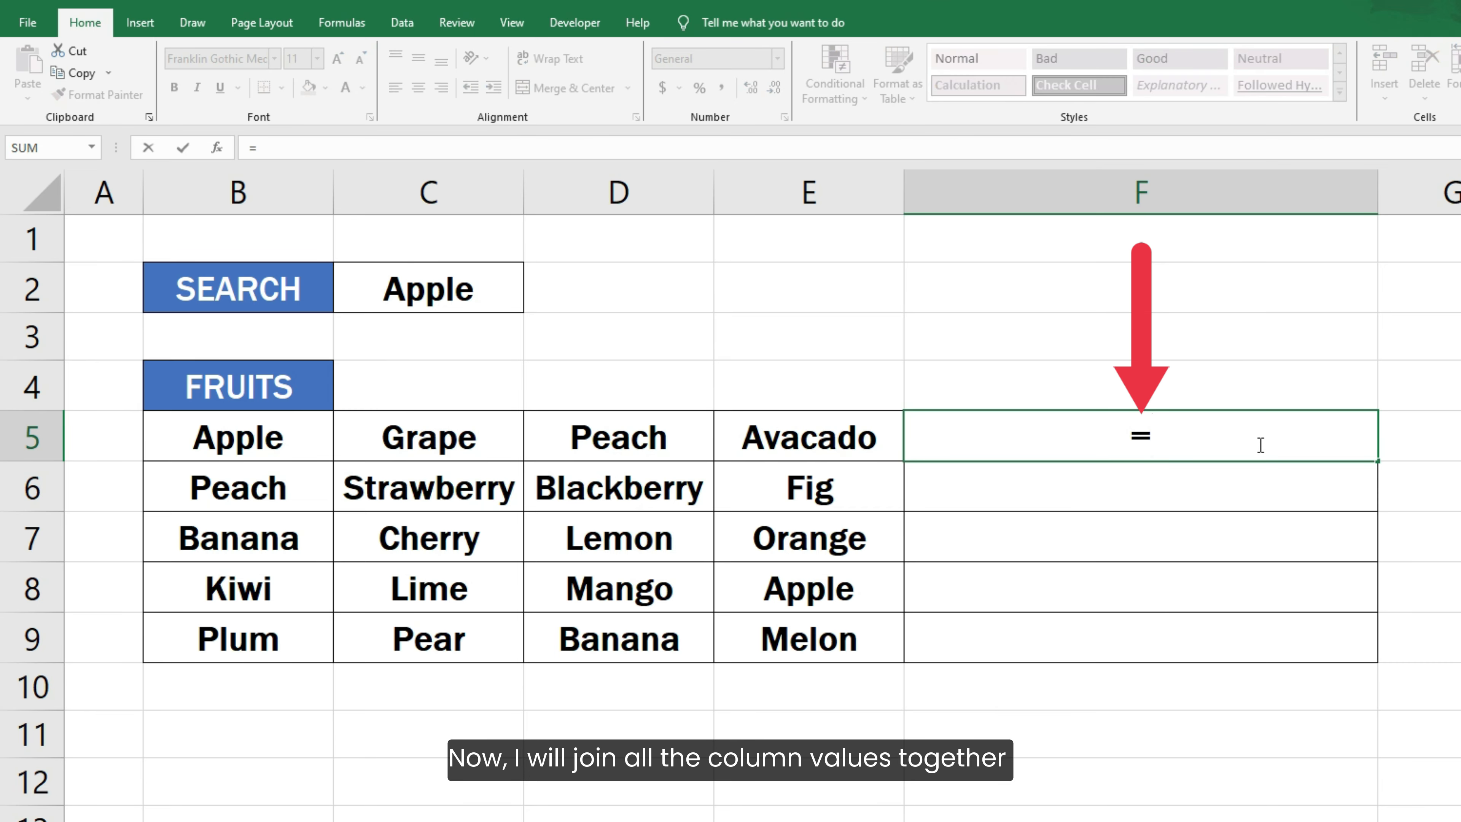
type("B5 & C5 ")
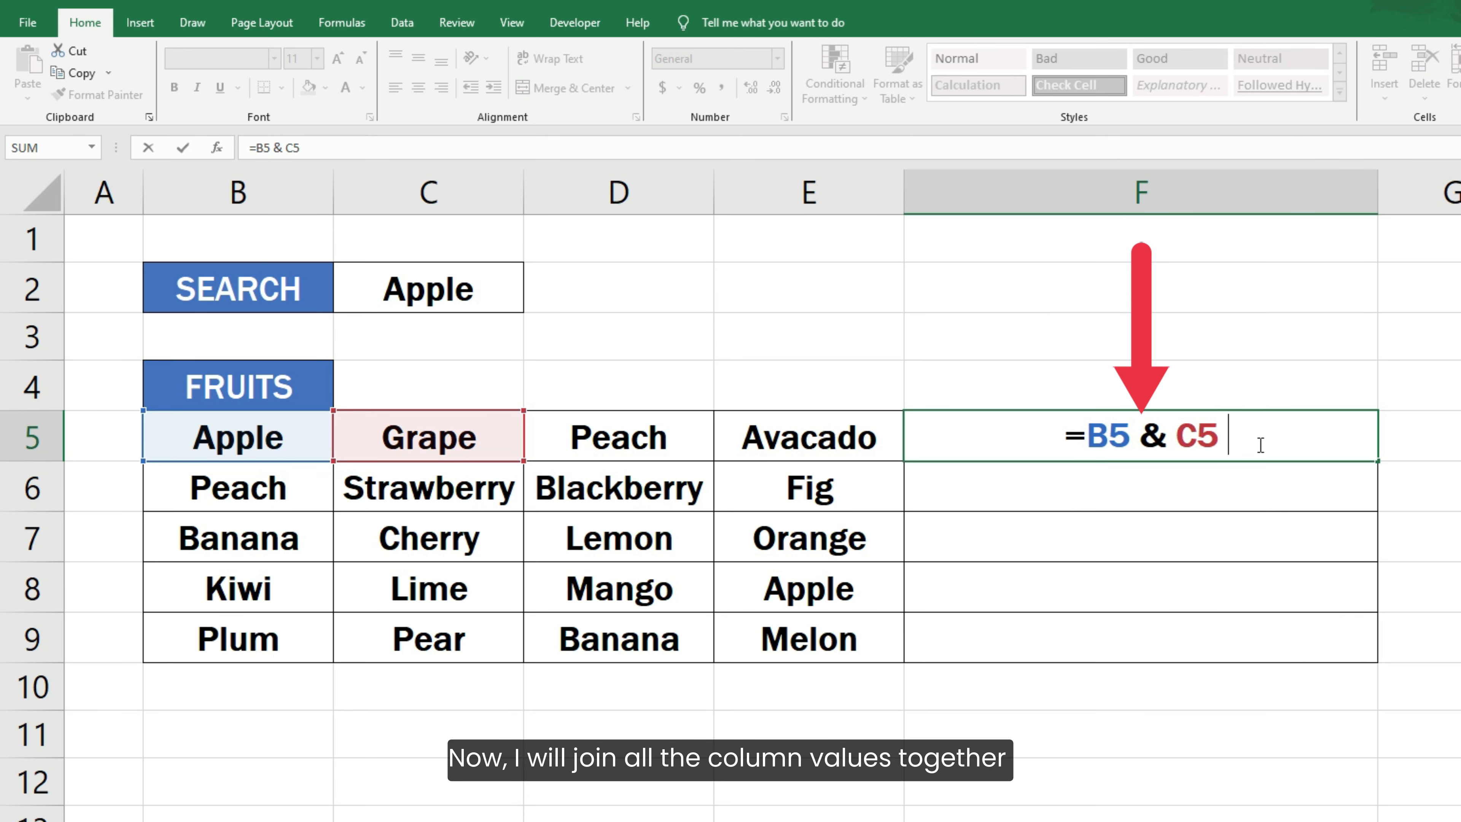
type("& D5 & E5")
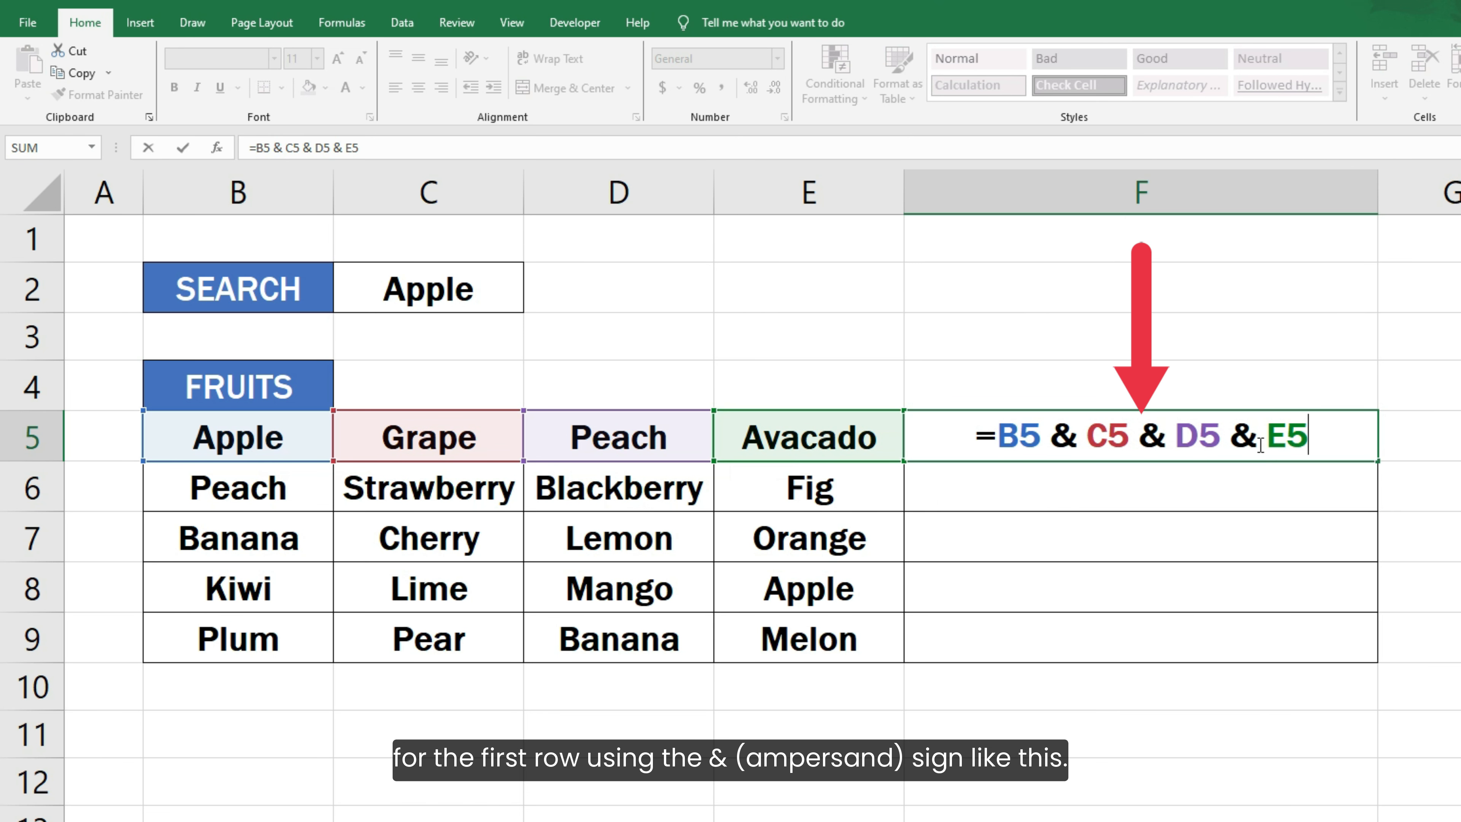
key("Return")
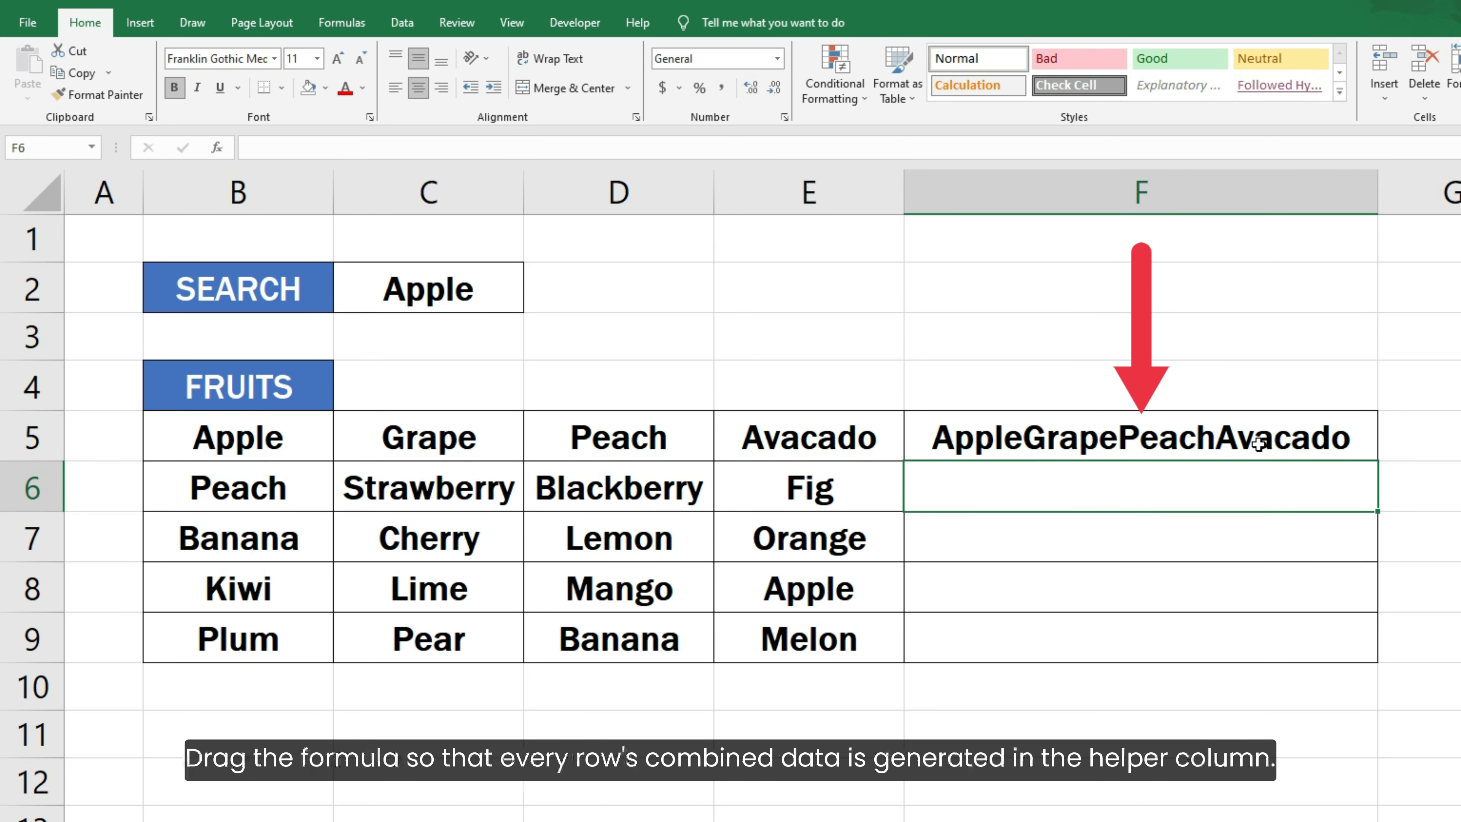
- Fill the joining formula from F5 down through F9 in the helper column
left_click(1363, 439)
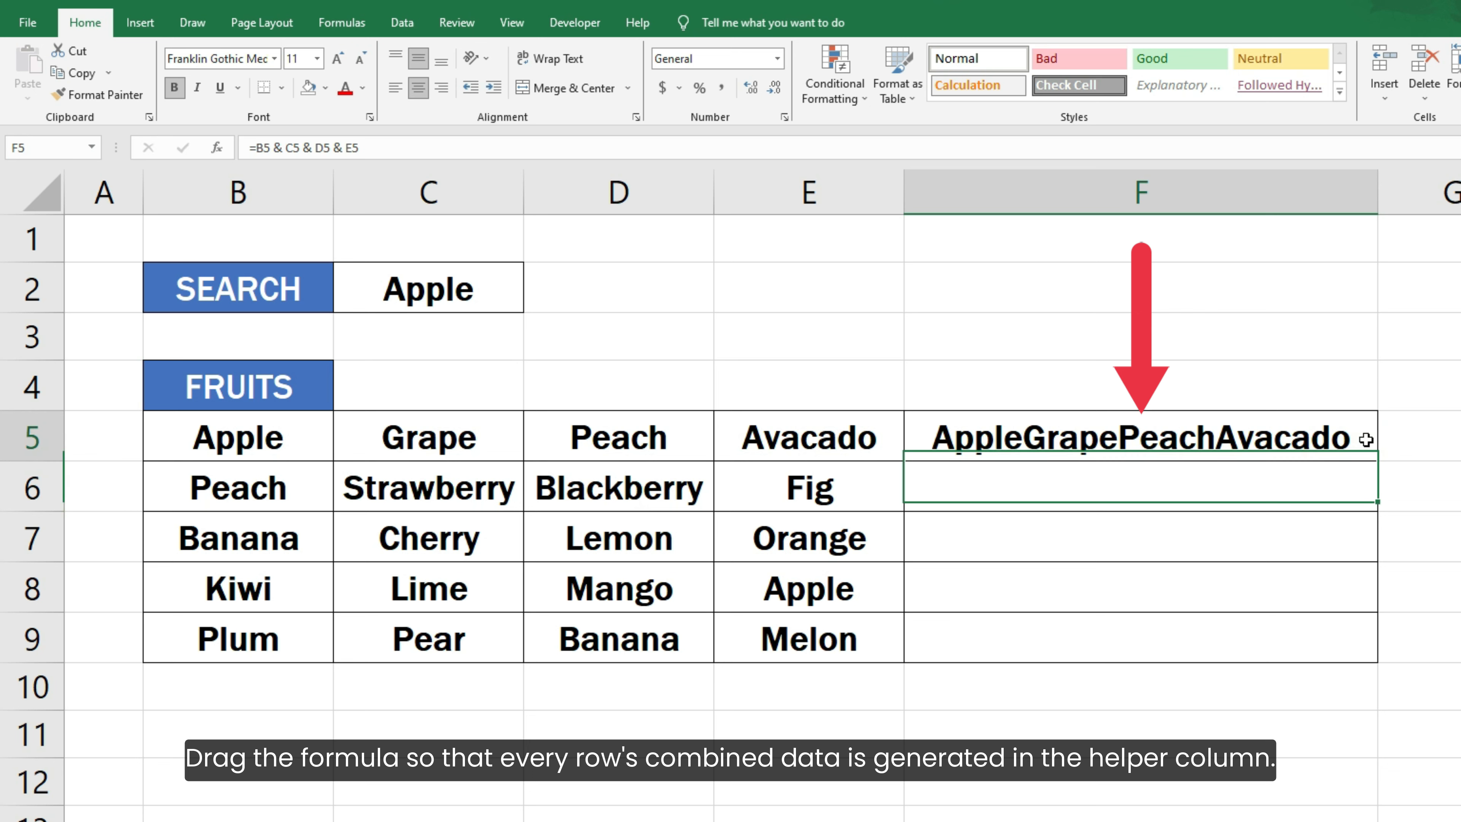
left_click_drag(1378, 460, 1365, 654)
left_click(1416, 636)
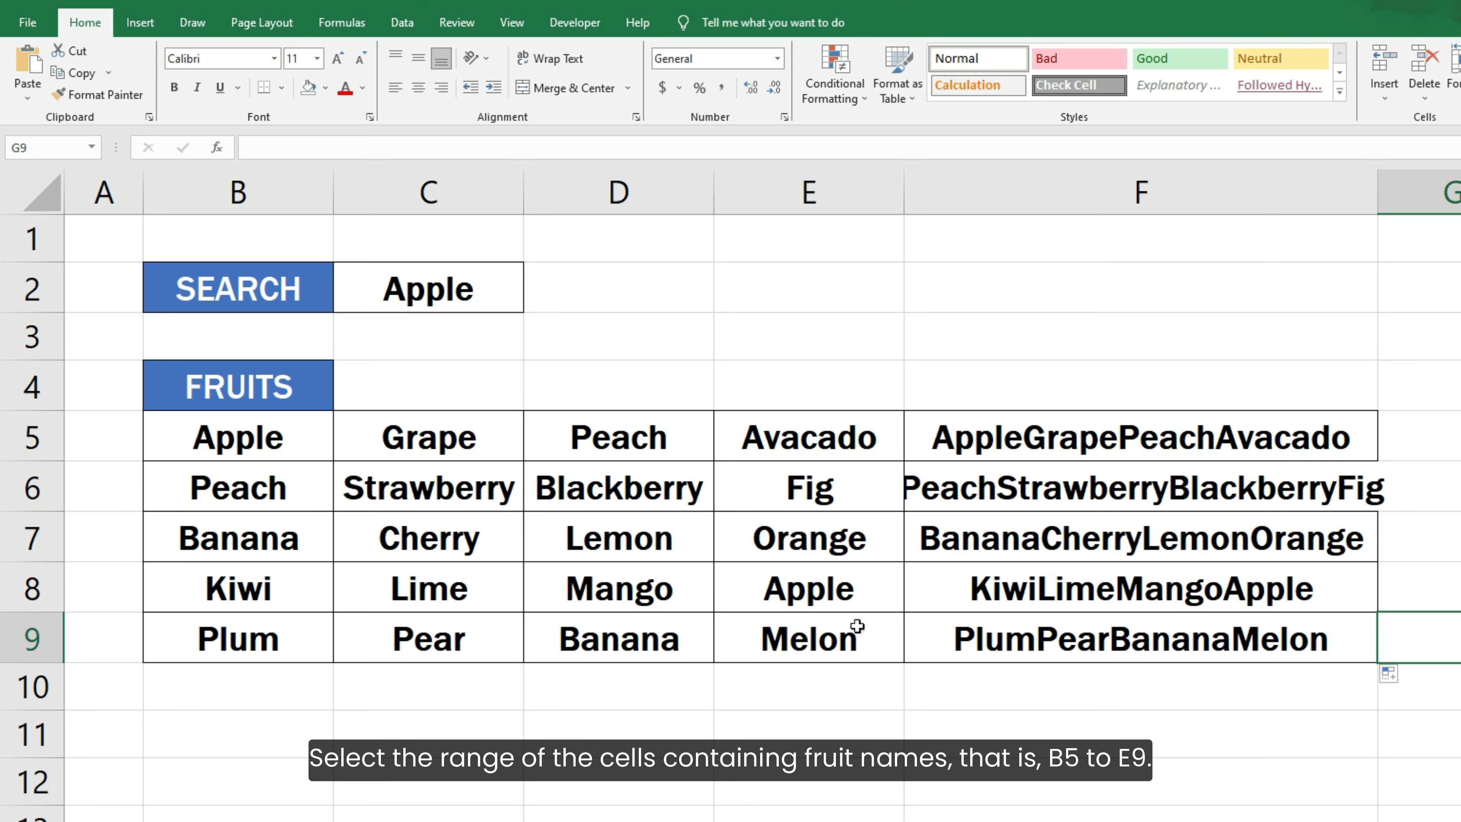
- Start a new conditional formatting rule for B5:E9 that uses a formula to determine which cells to format
left_click_drag(281, 443, 755, 635)
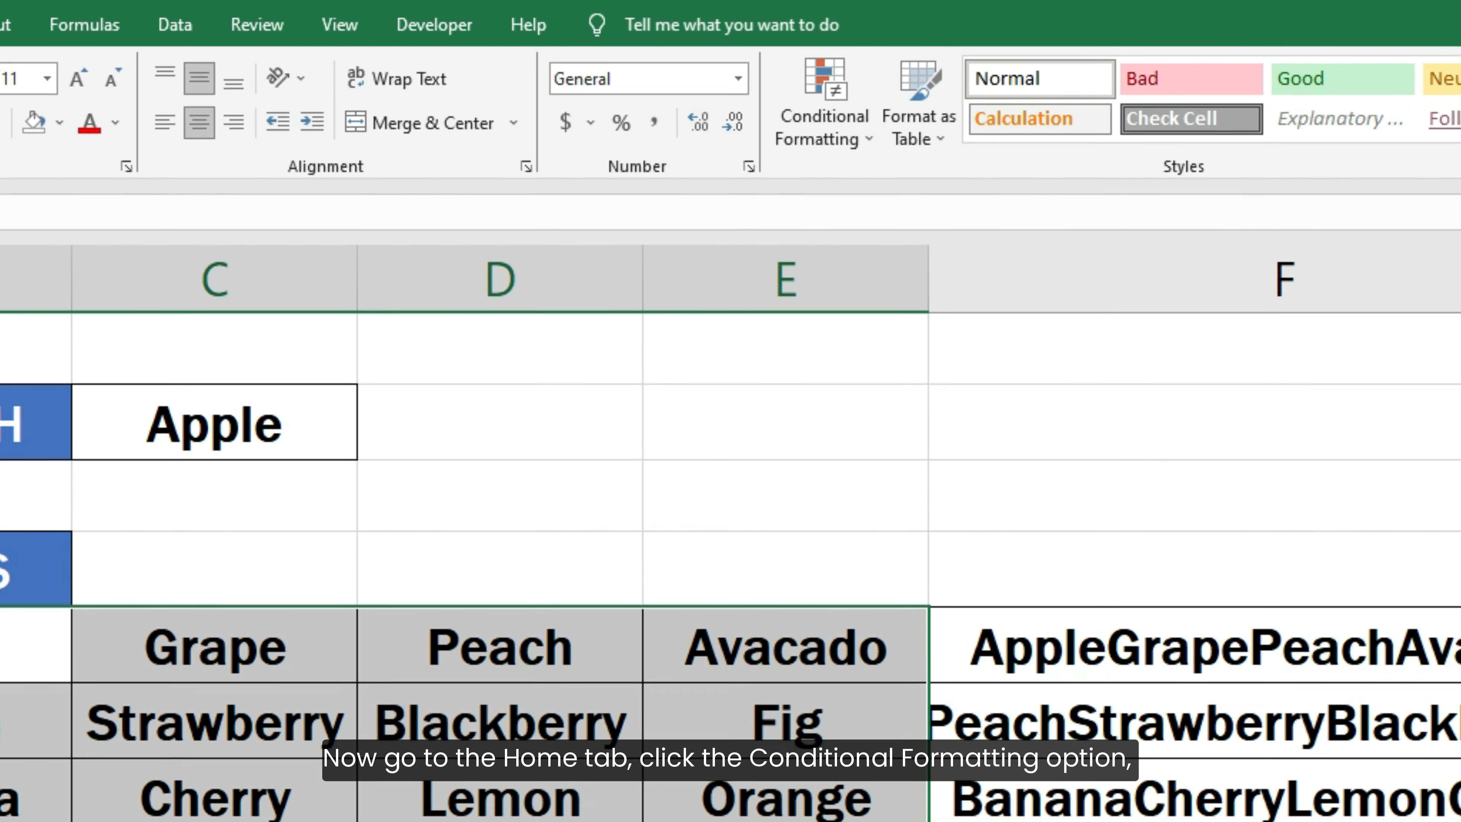
left_click(794, 155)
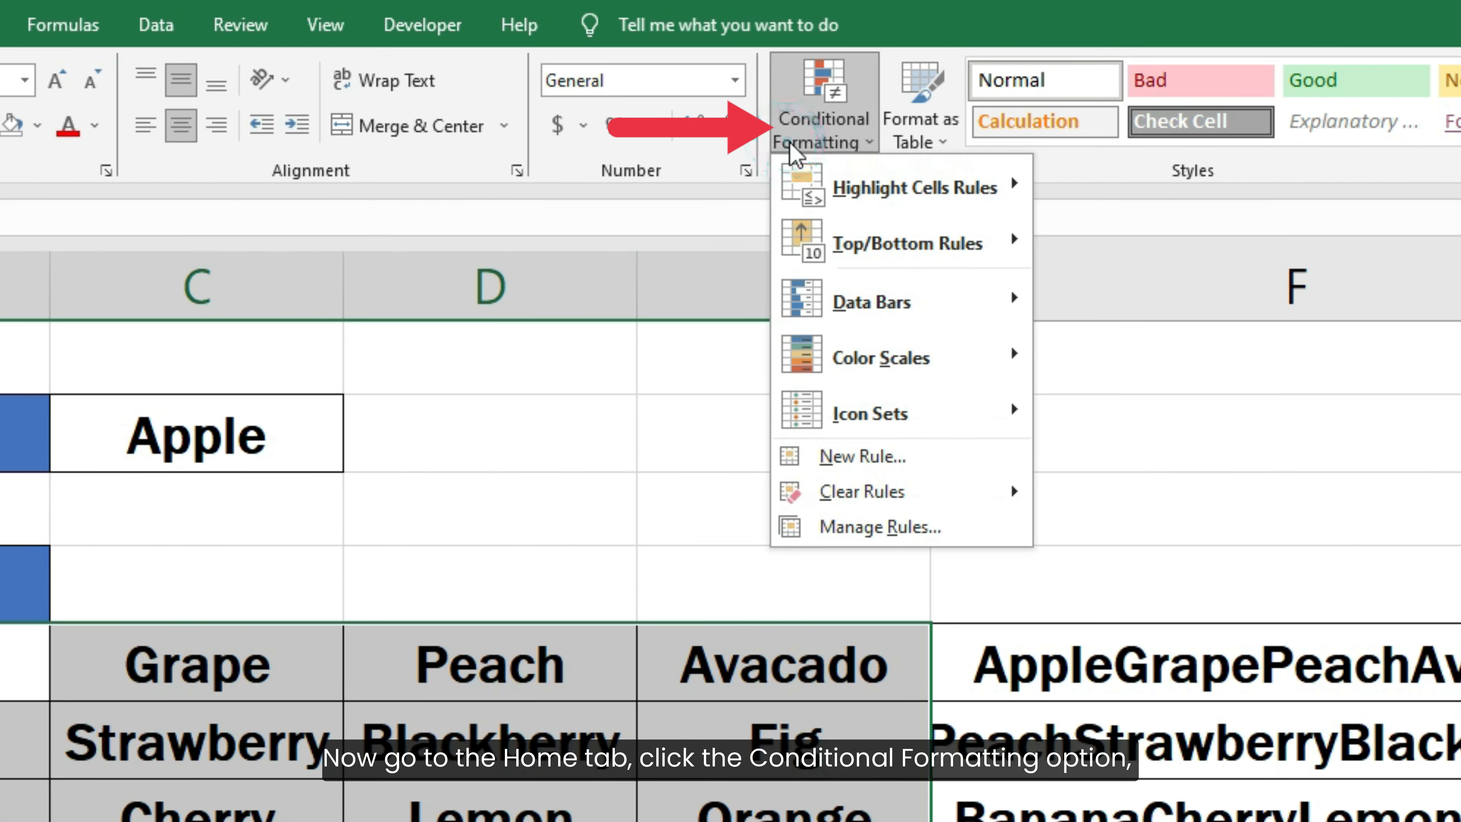
left_click(941, 456)
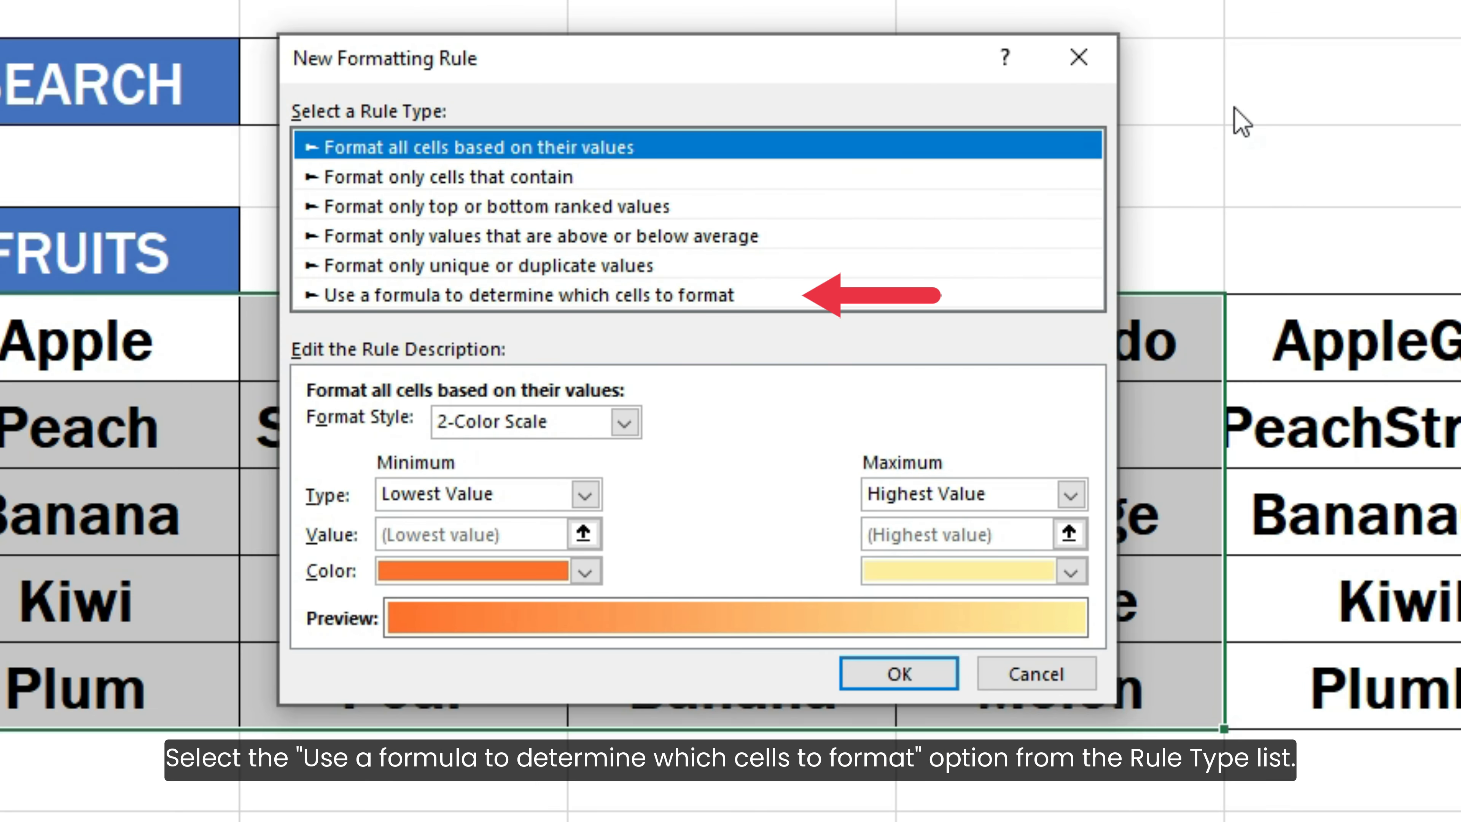
left_click(696, 298)
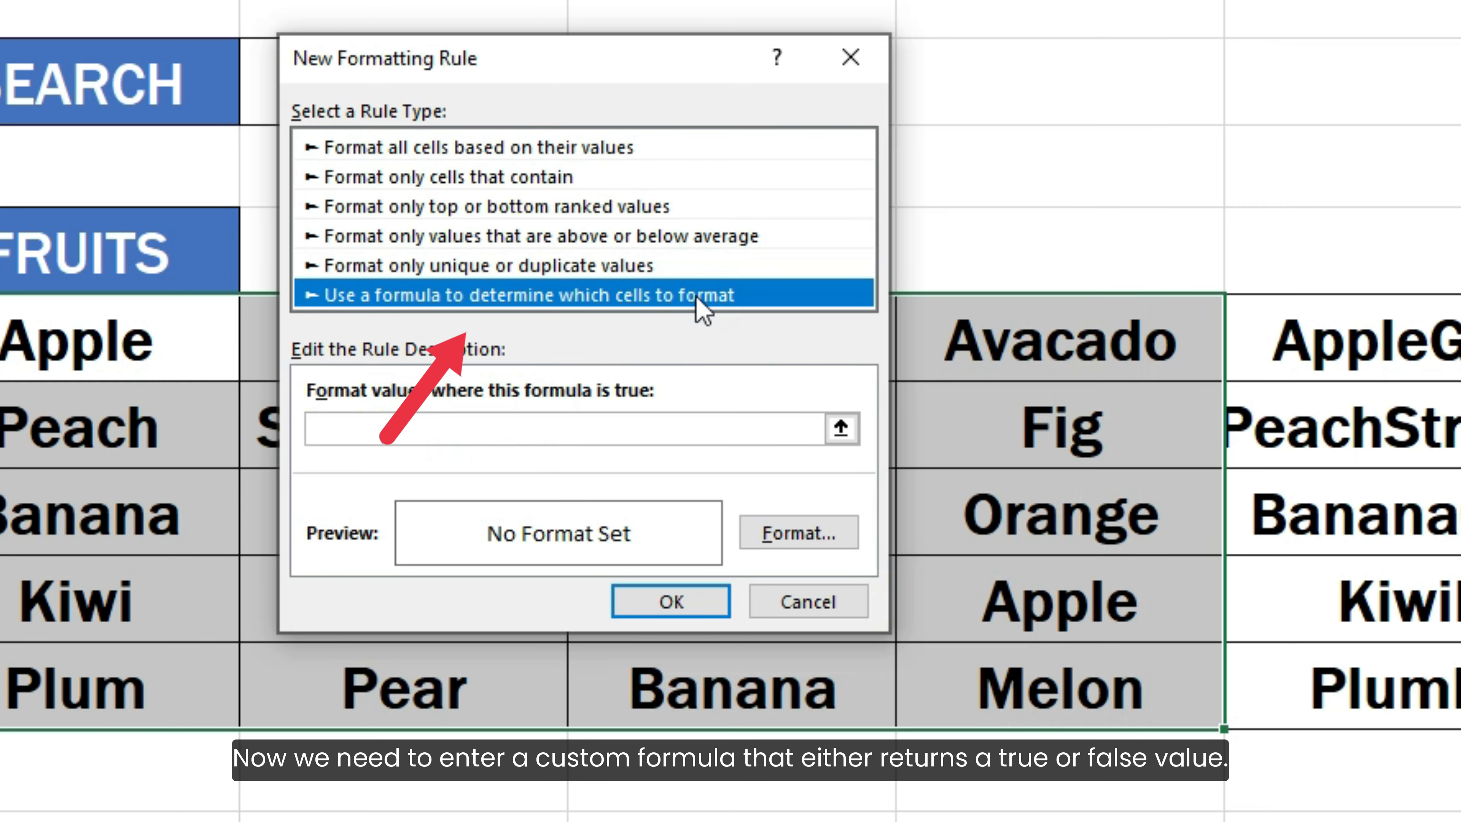
- Enter = SEARCH( C2, F5 ) as the rule's formula
left_click(693, 423)
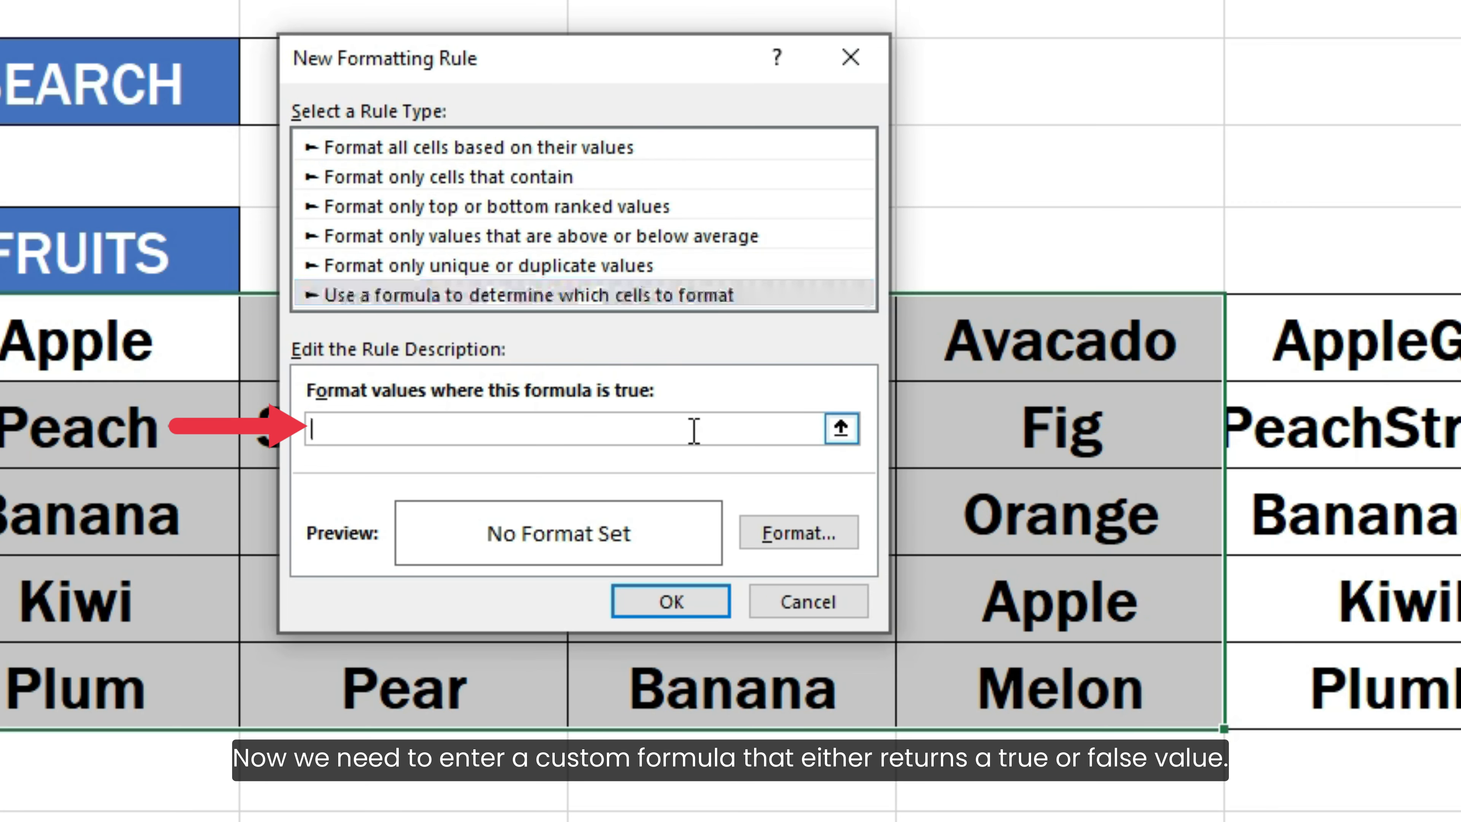
type("=")
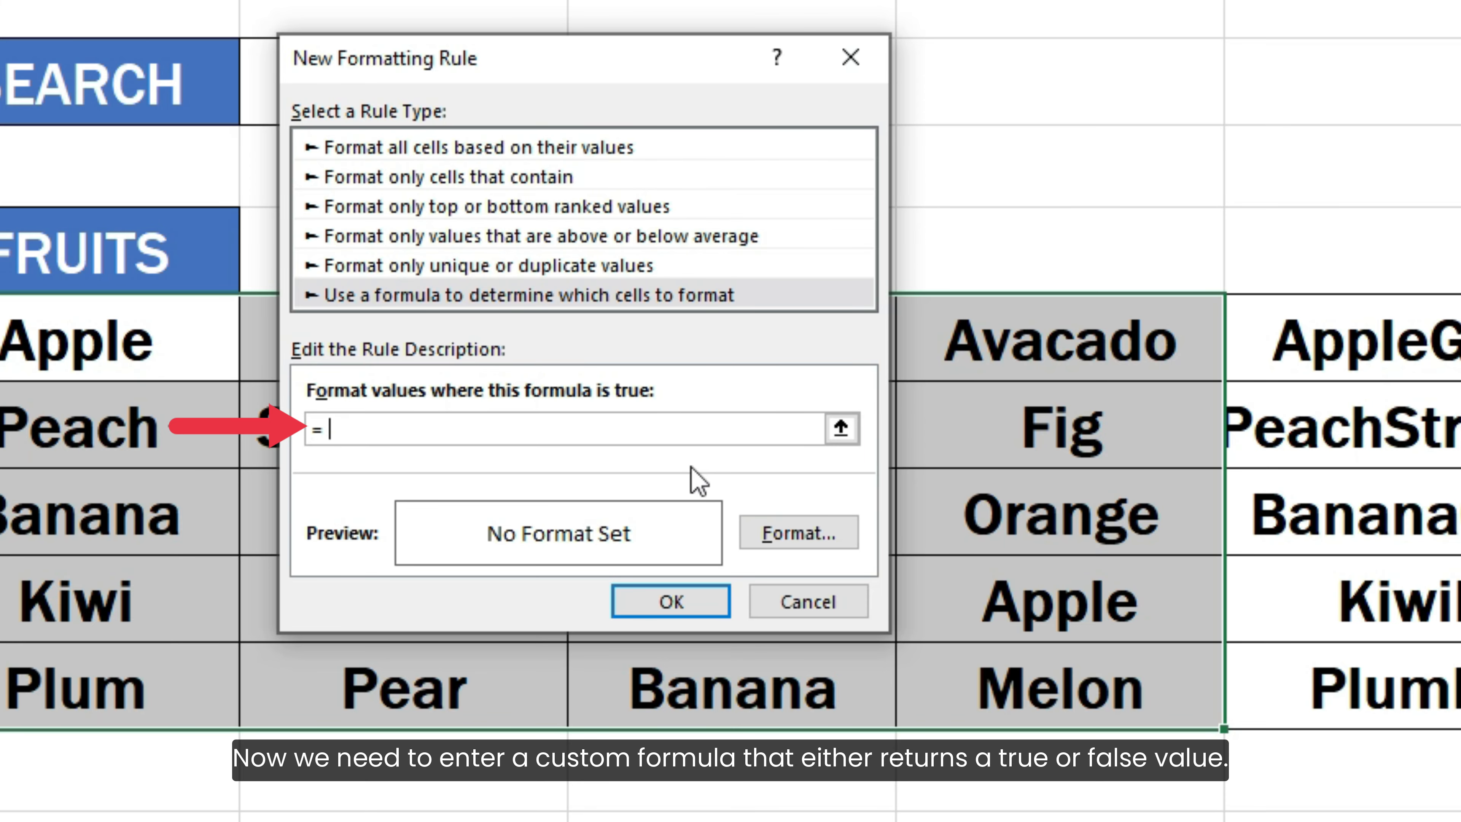
type(" SEARCH( C")
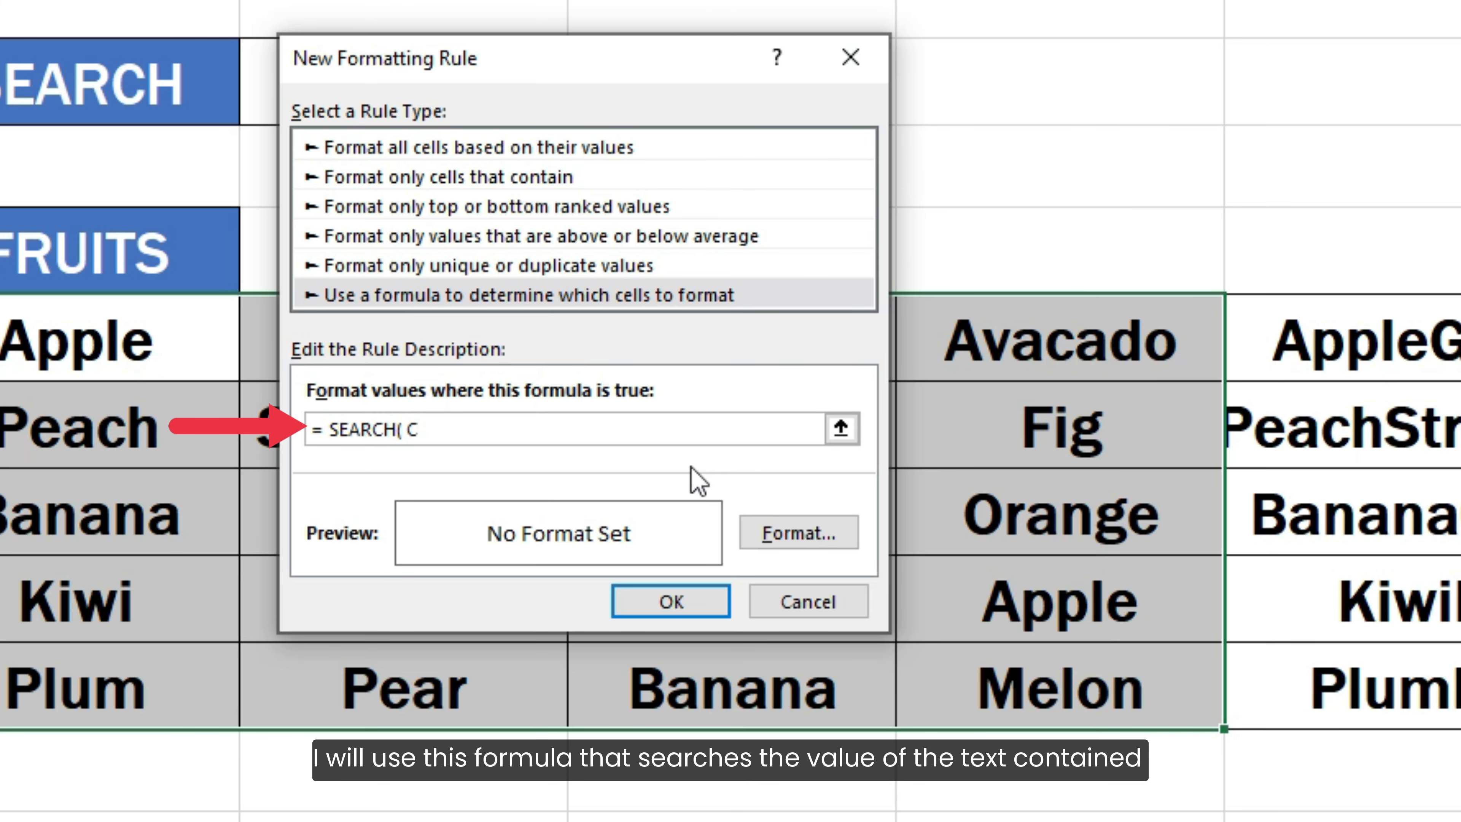
type("2, F5 )")
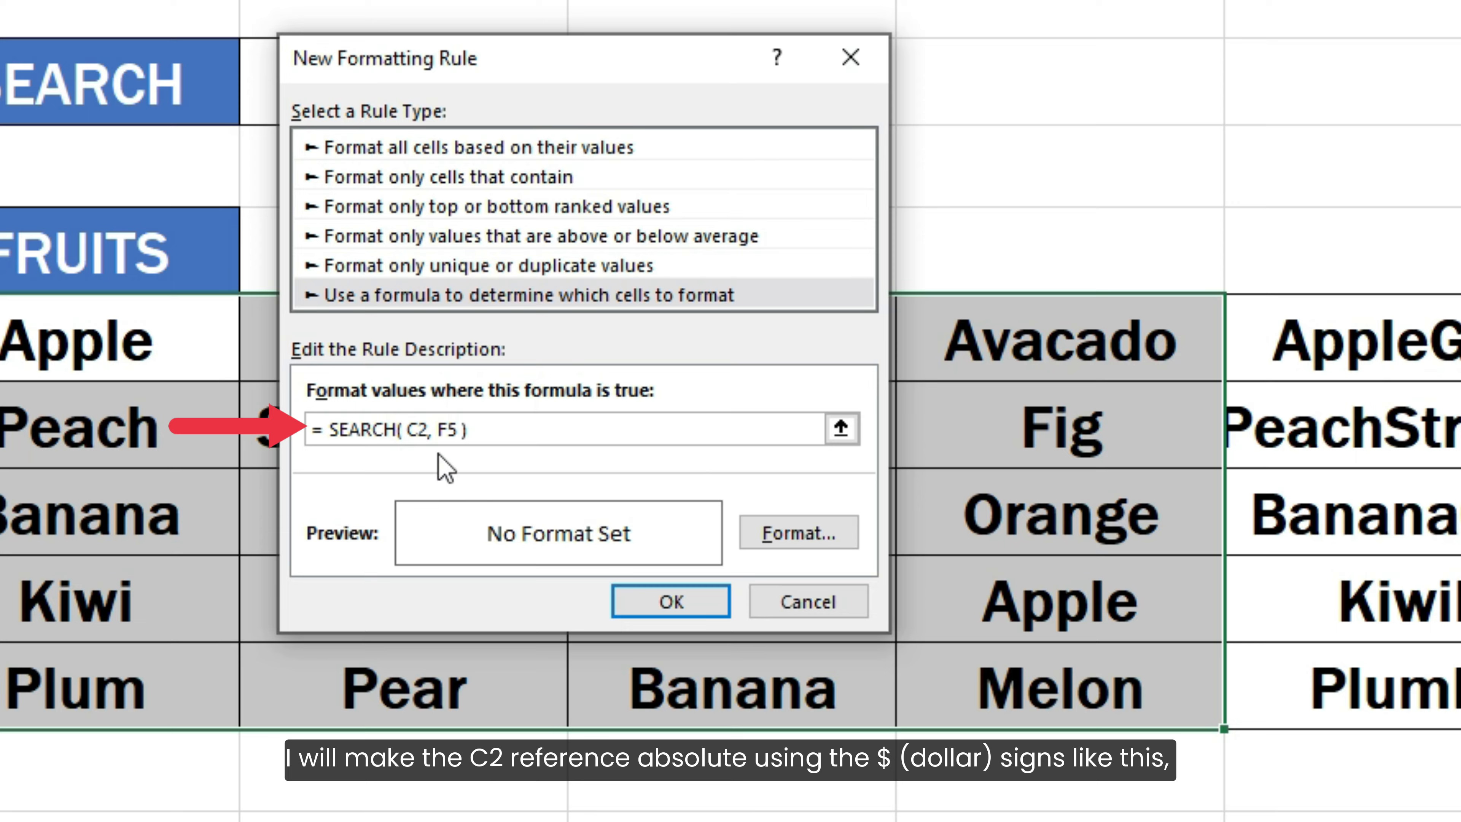
- Make the search cell reference fully absolute as $C$2 and lock the helper column as $F5 in the rule formula
left_click(408, 439)
type("$")
left_click(426, 433)
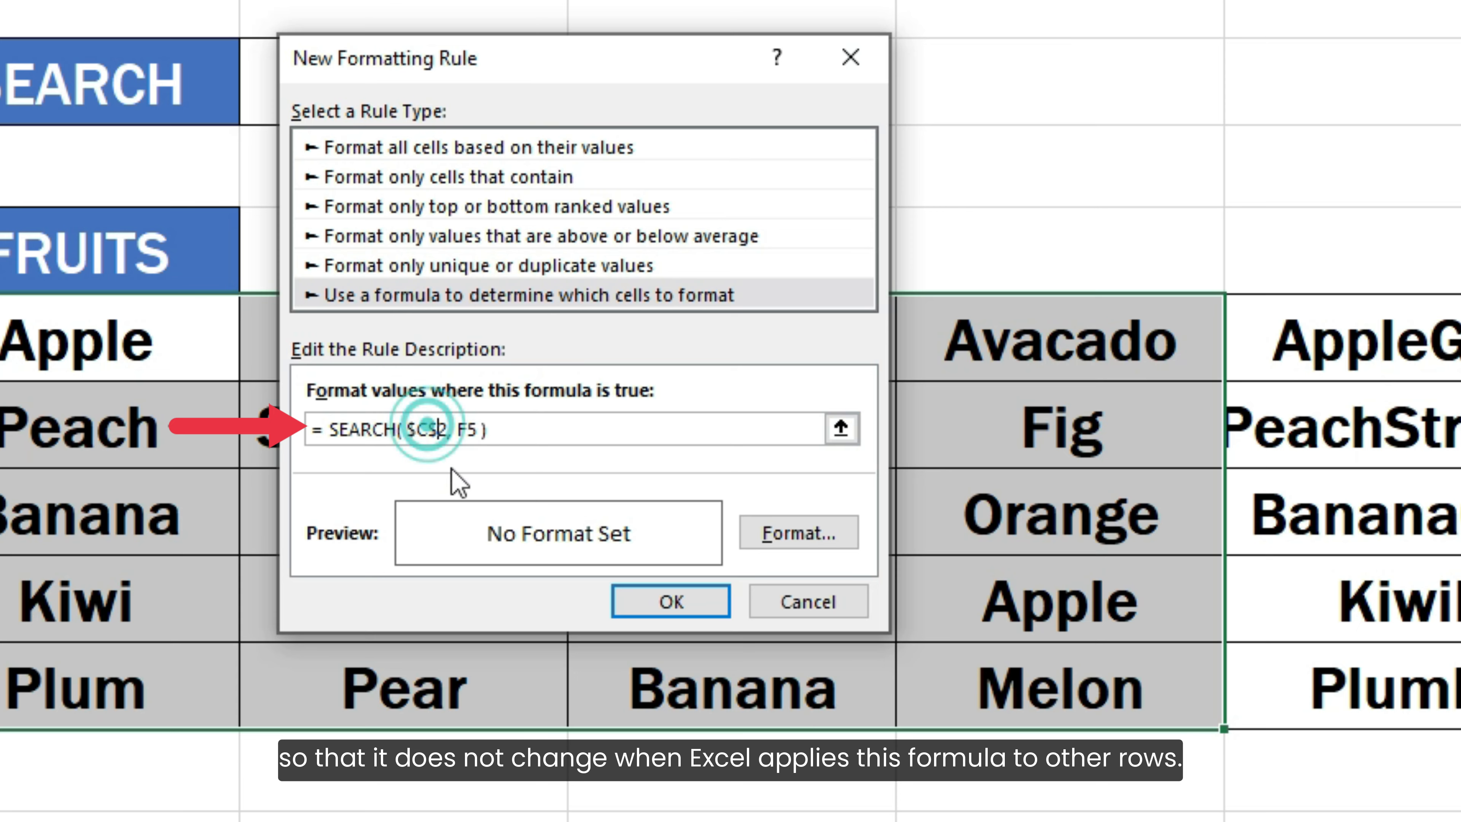
type("$")
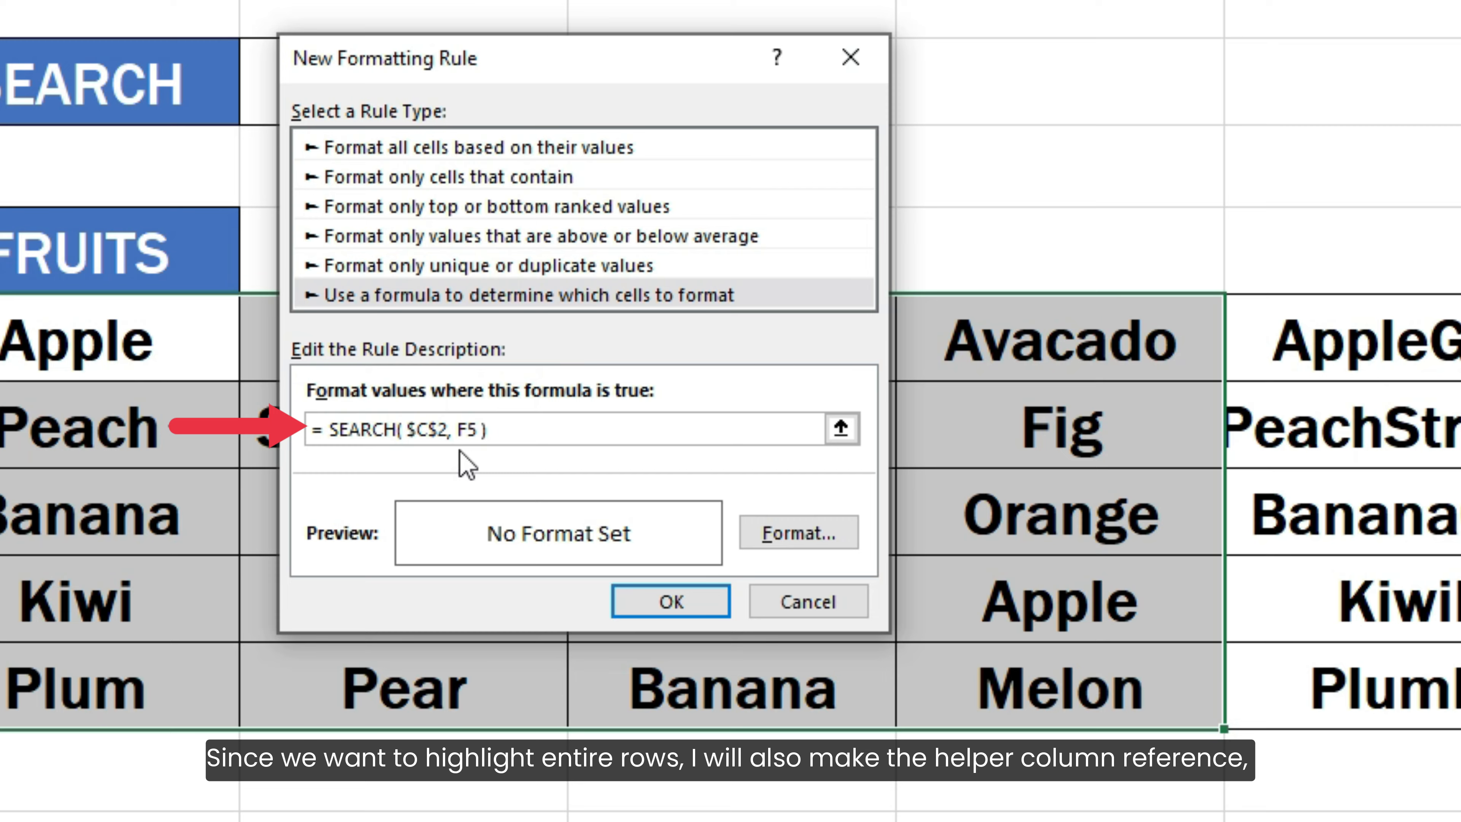
left_click(460, 430)
left_click(460, 431)
type("$")
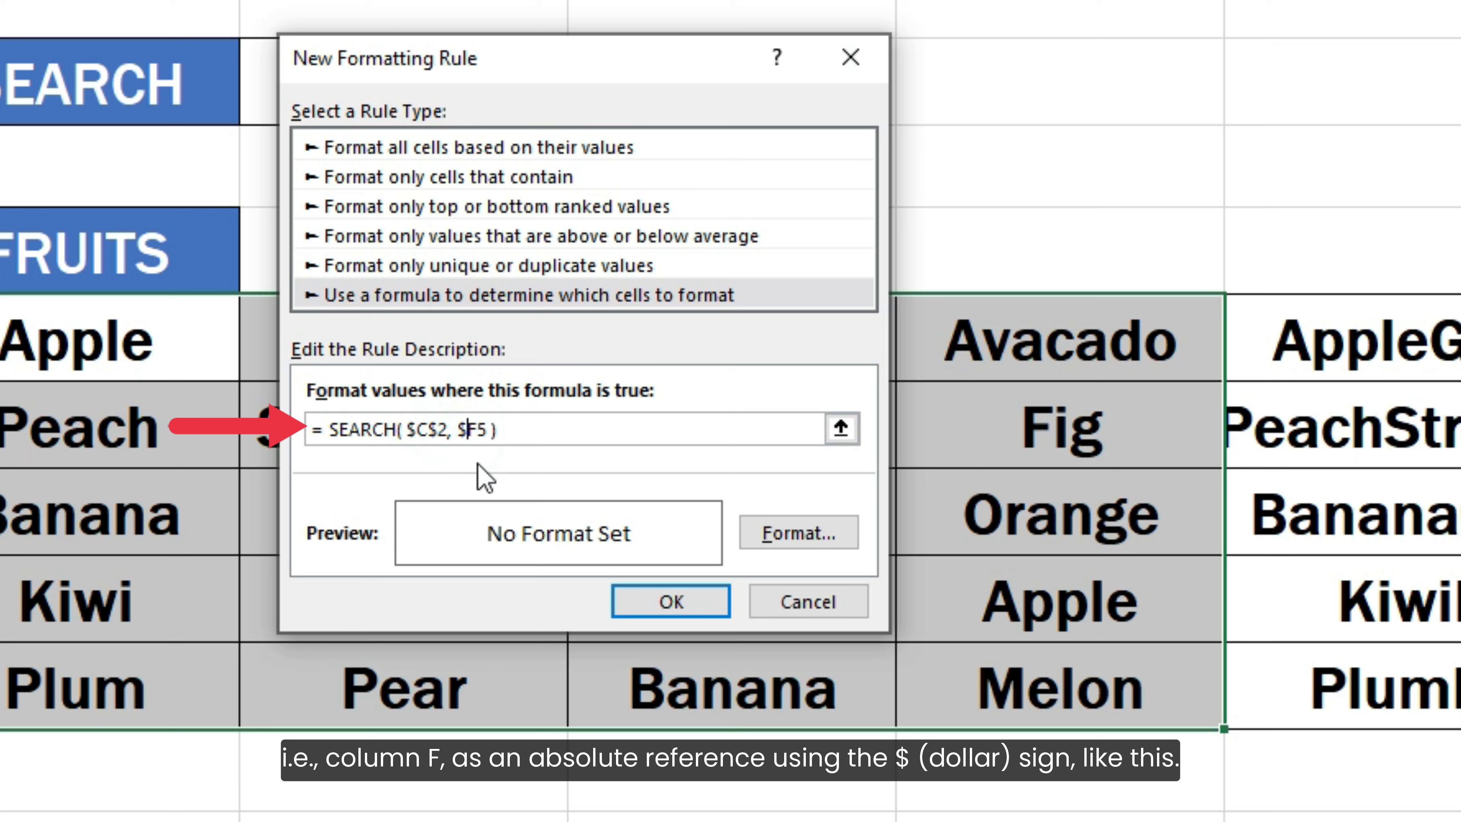
left_click(538, 433)
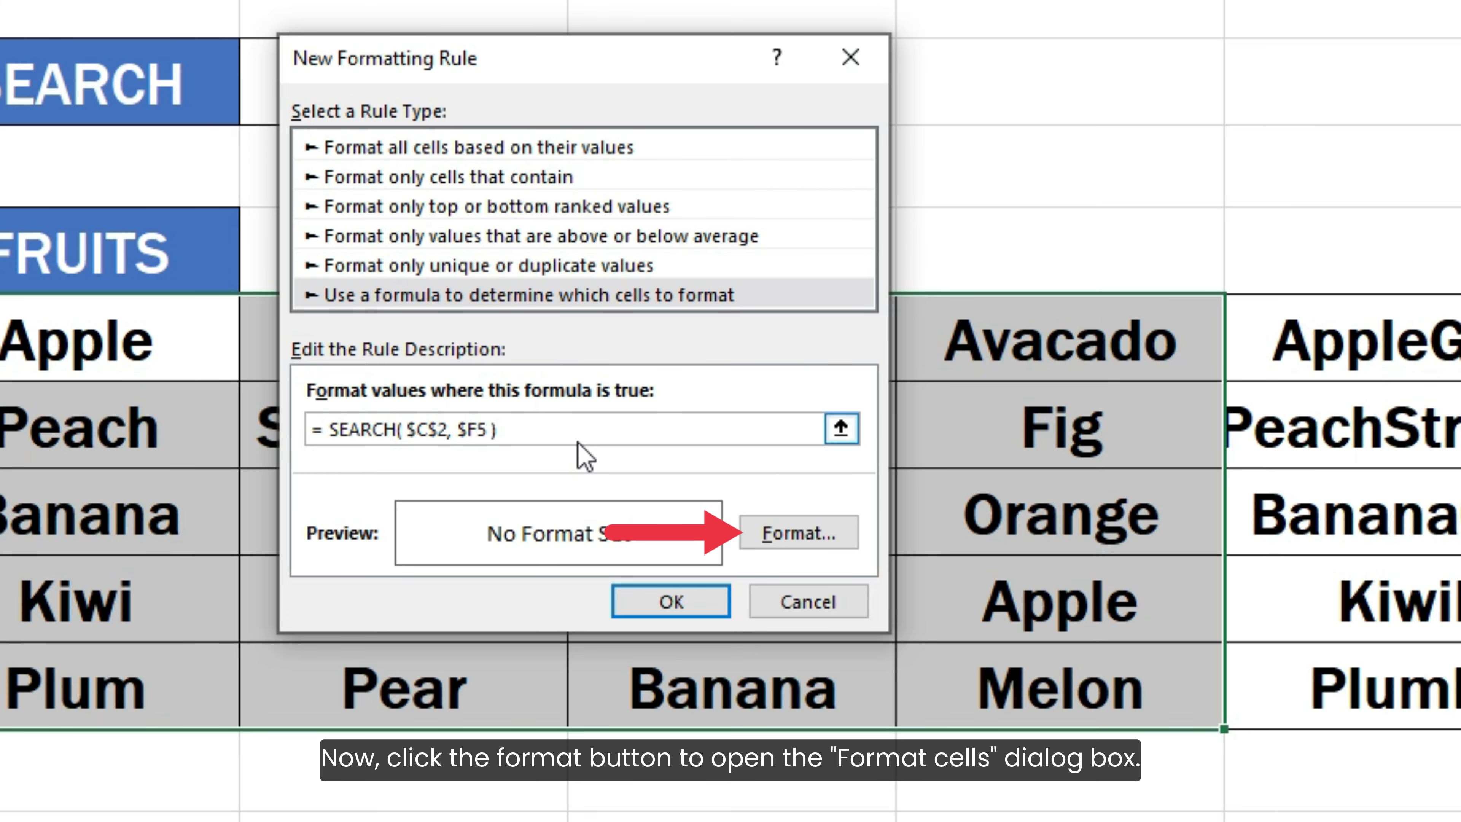
- Give the rule a light blue background fill and apply it to the fruit table
left_click(767, 532)
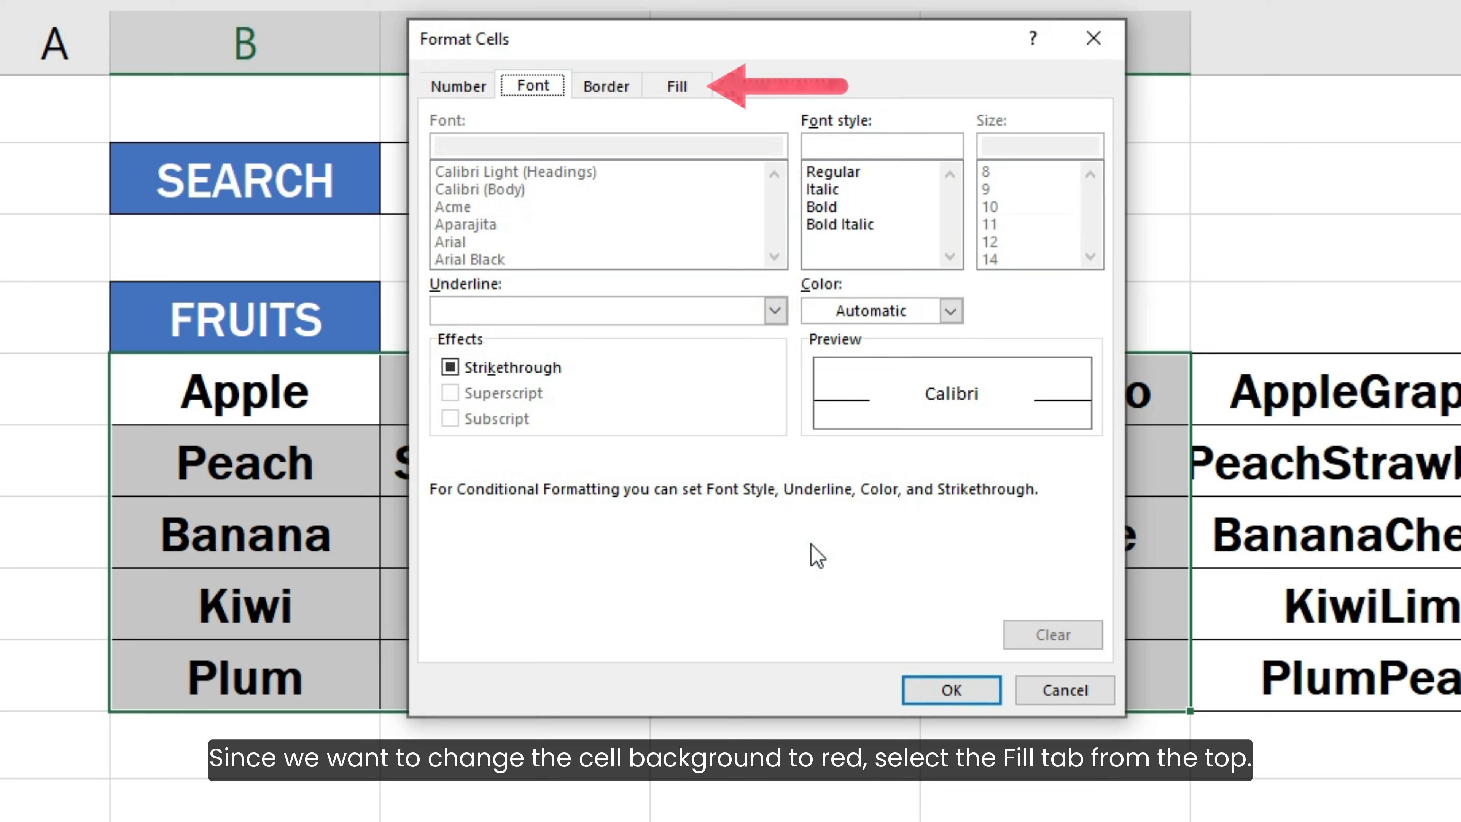
left_click(662, 92)
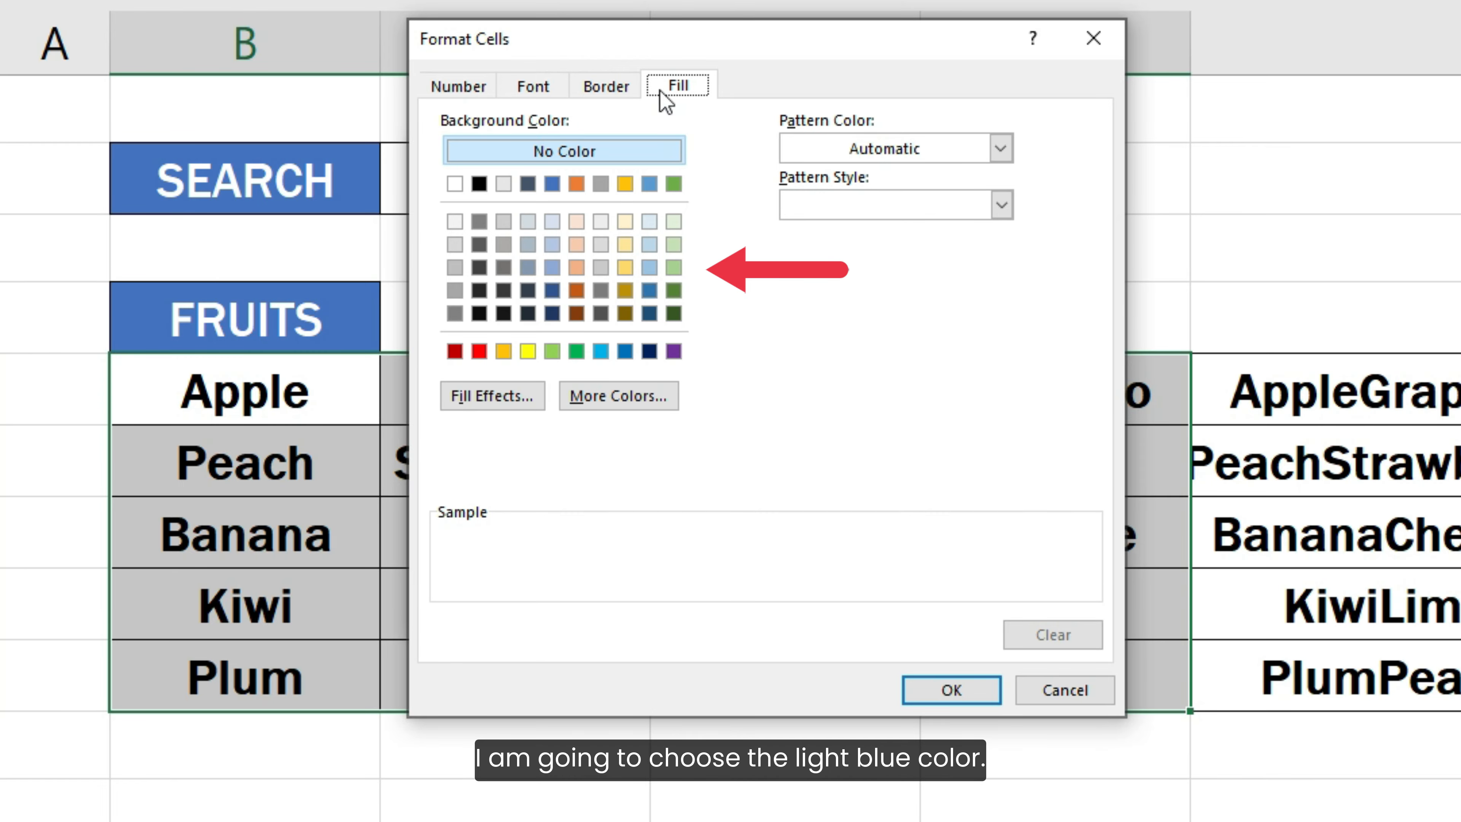
left_click(654, 223)
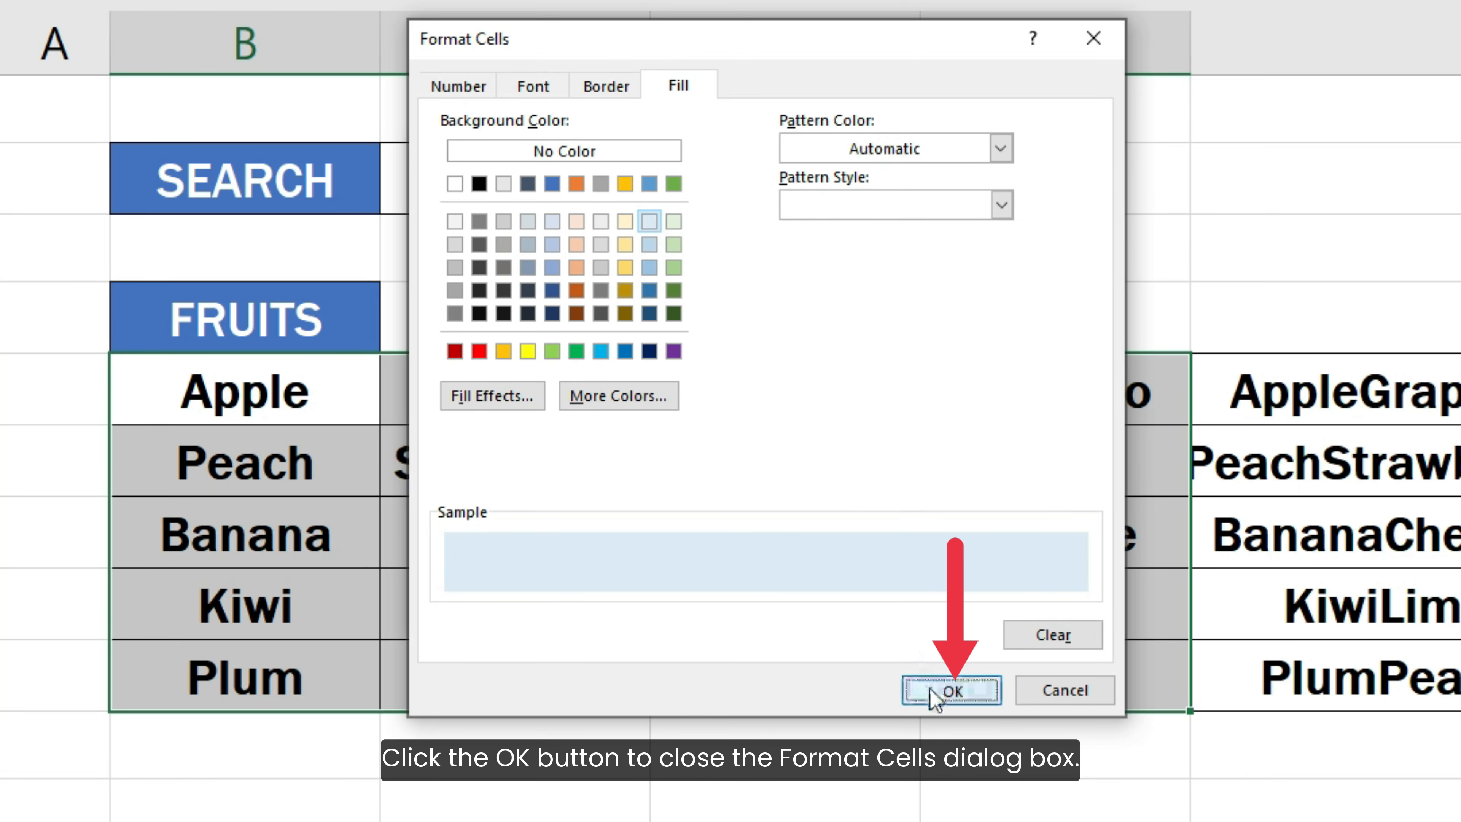
left_click(951, 690)
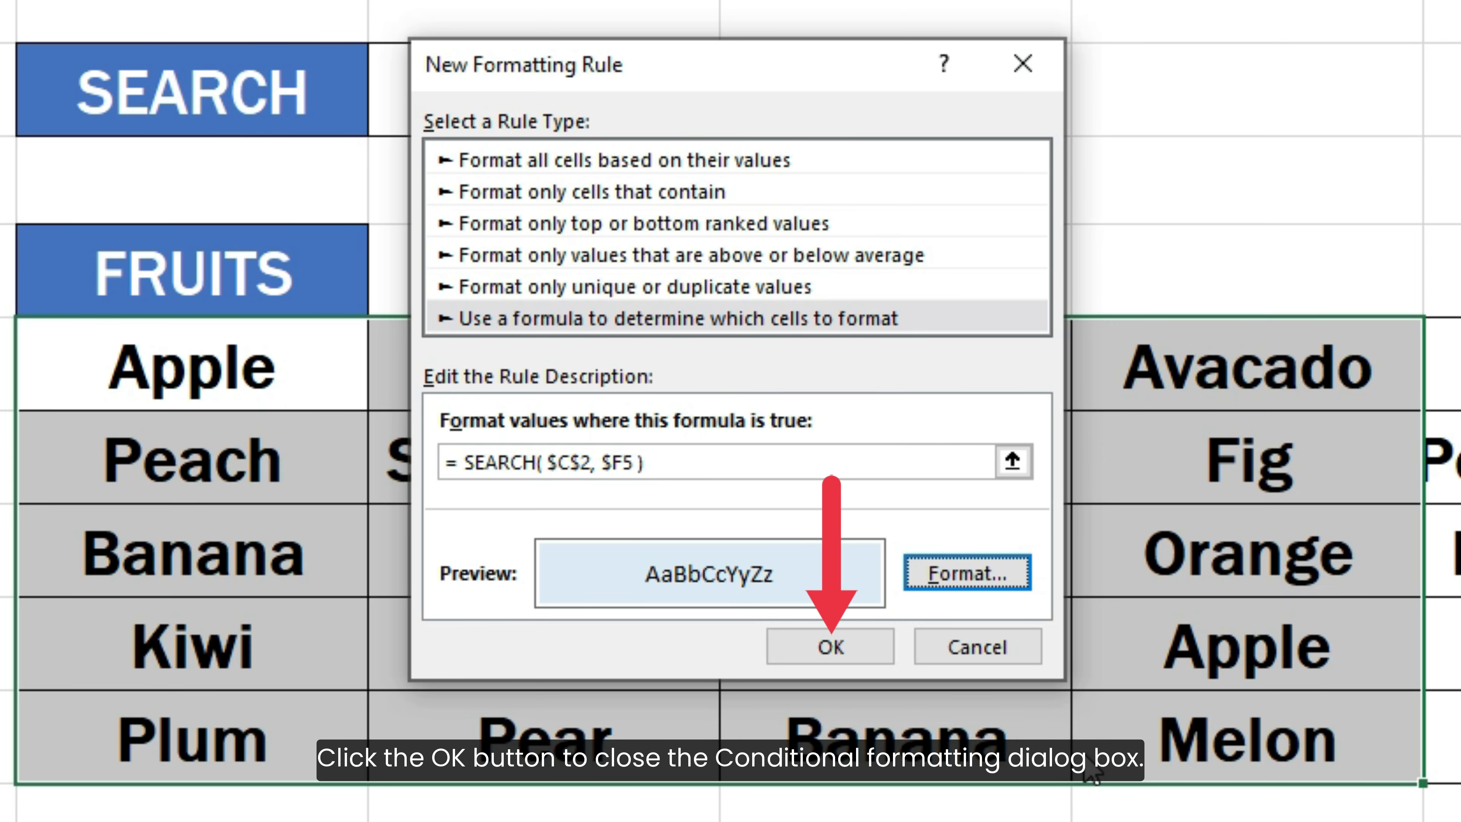
left_click(870, 650)
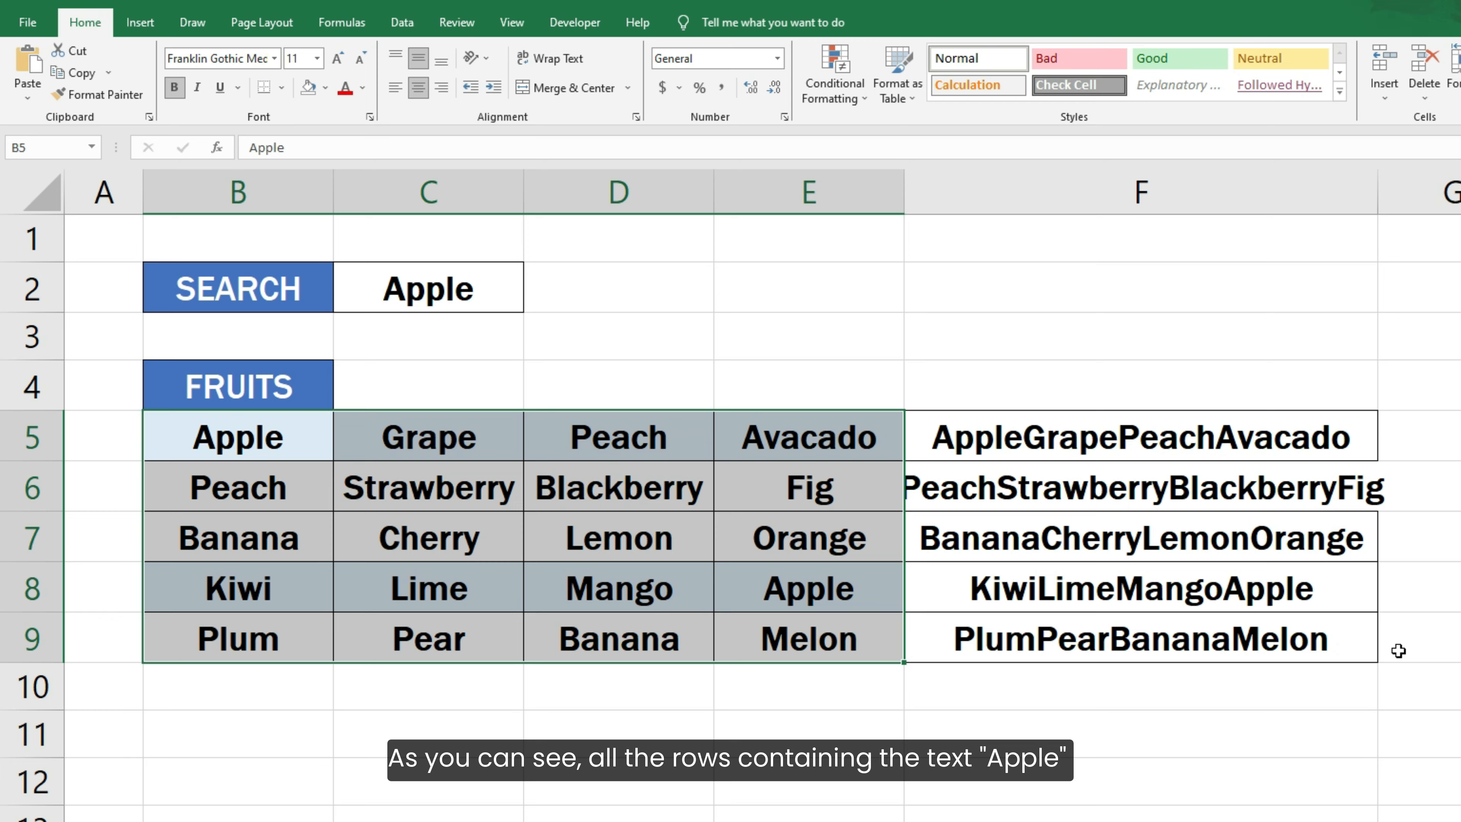
left_click(1406, 649)
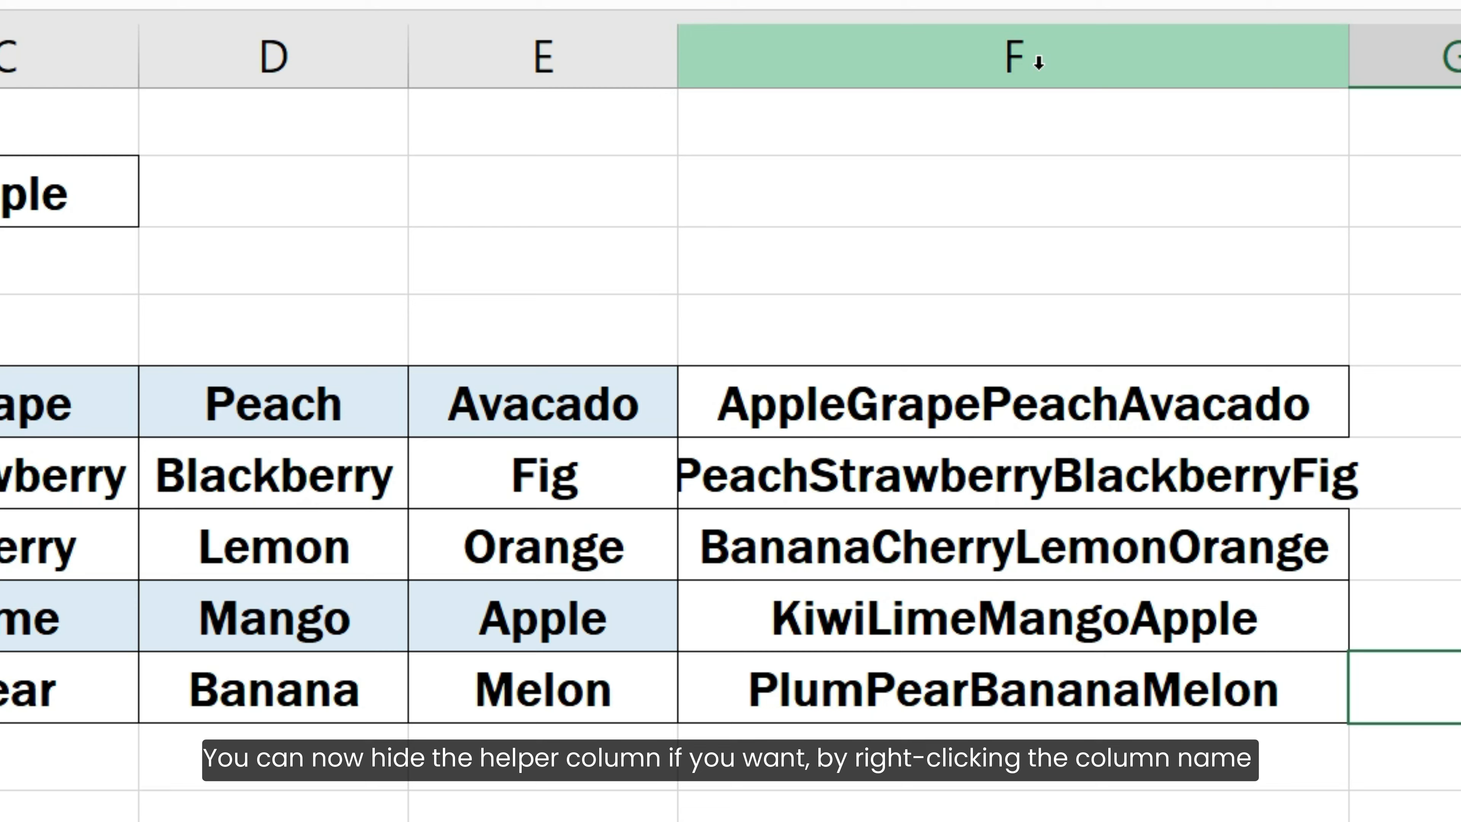
- Hide helper column F
right_click(1038, 61)
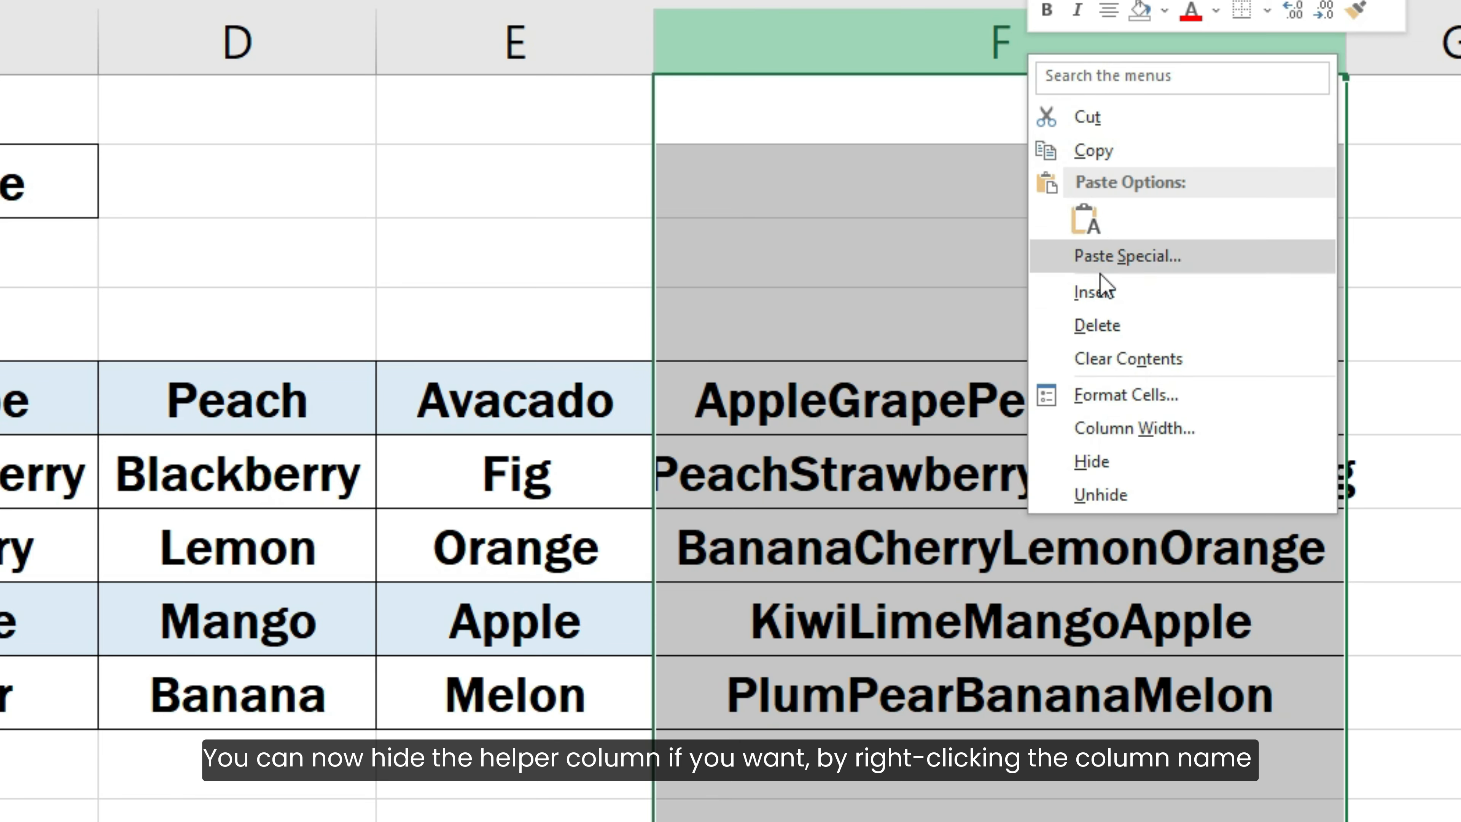
left_click(1156, 471)
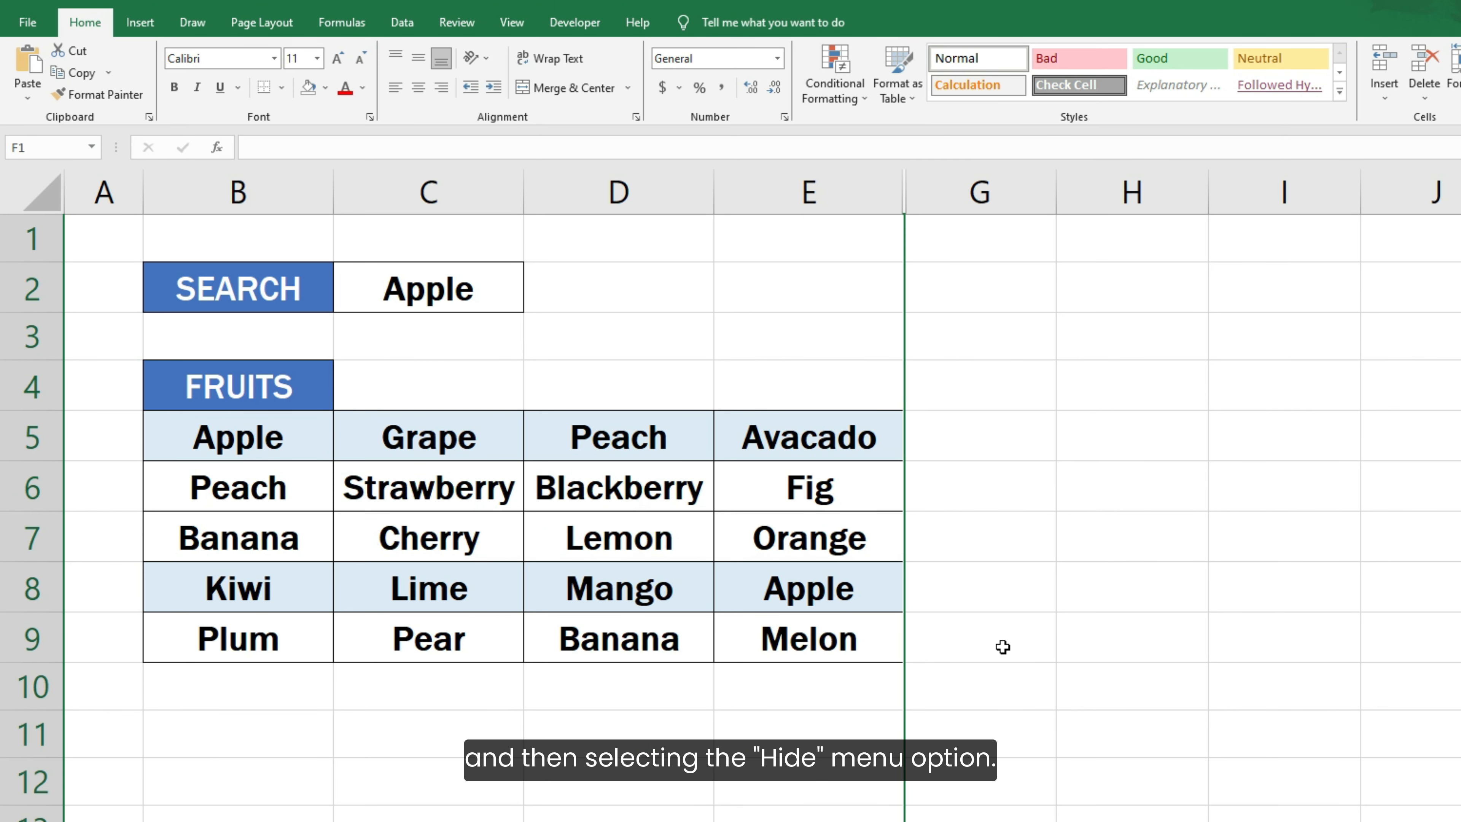
left_click(1002, 647)
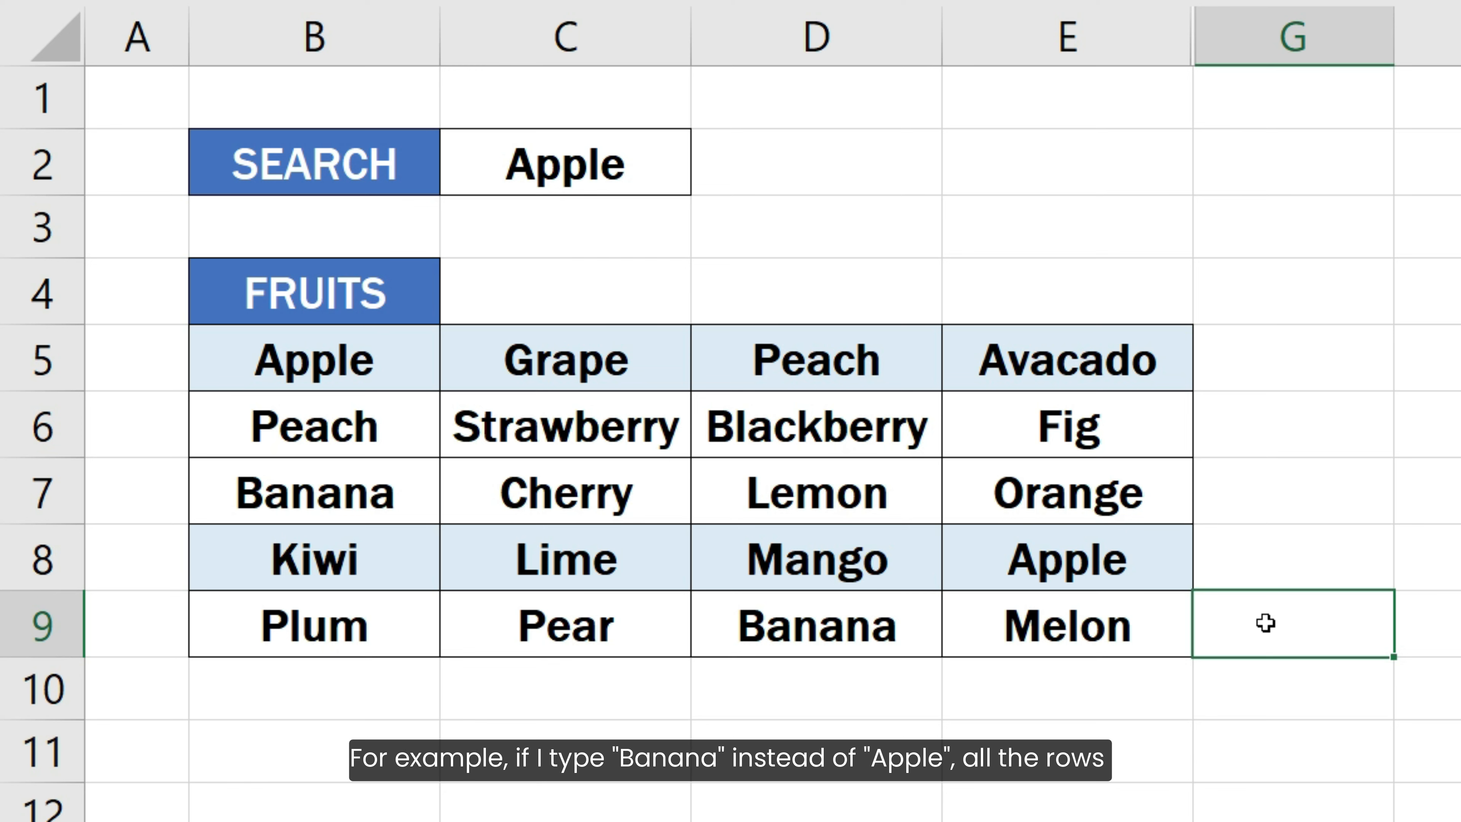
- Change the search text in cell C2 to Banana
left_click(648, 154)
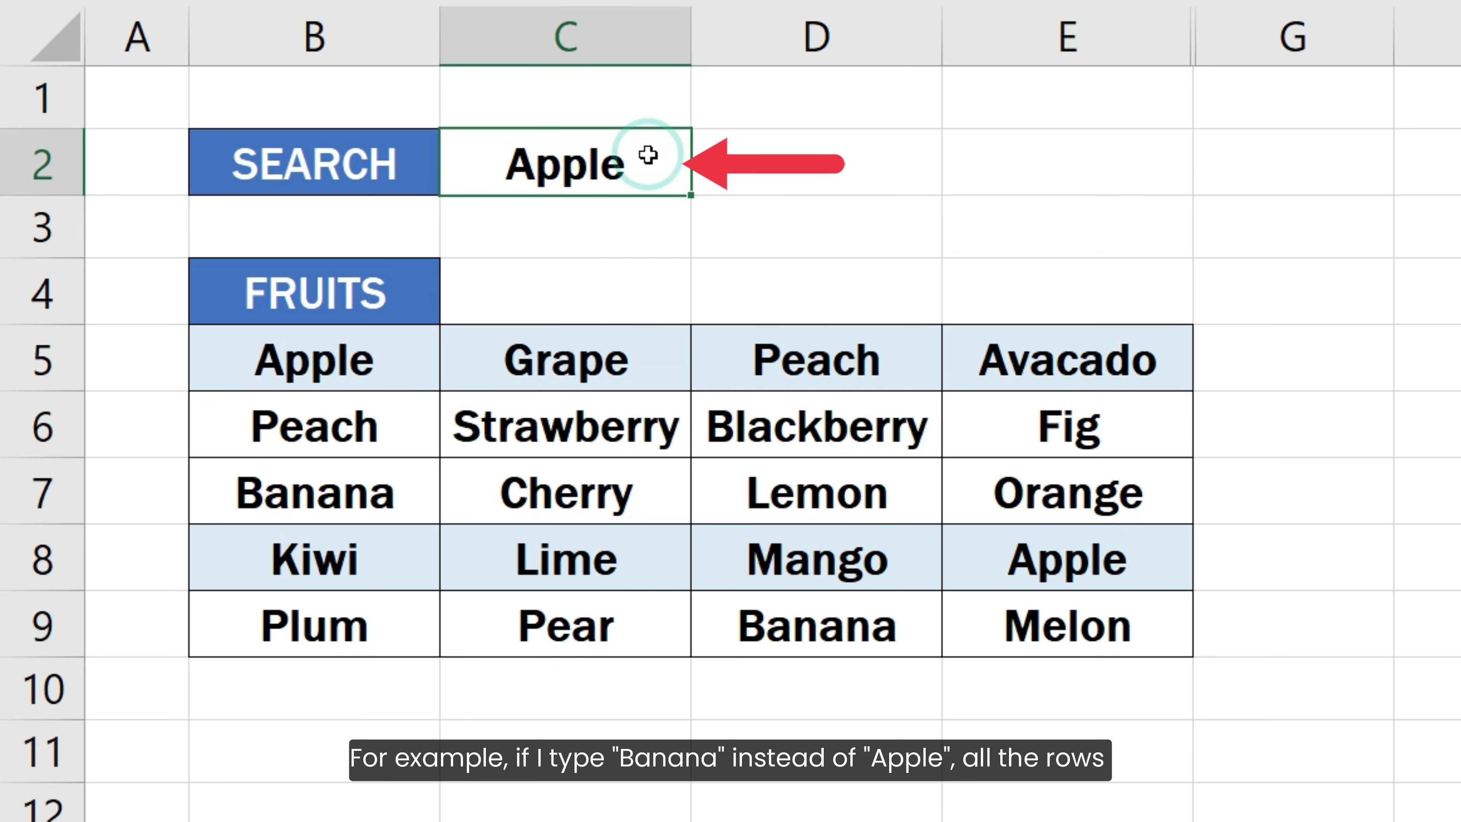
type("Banana")
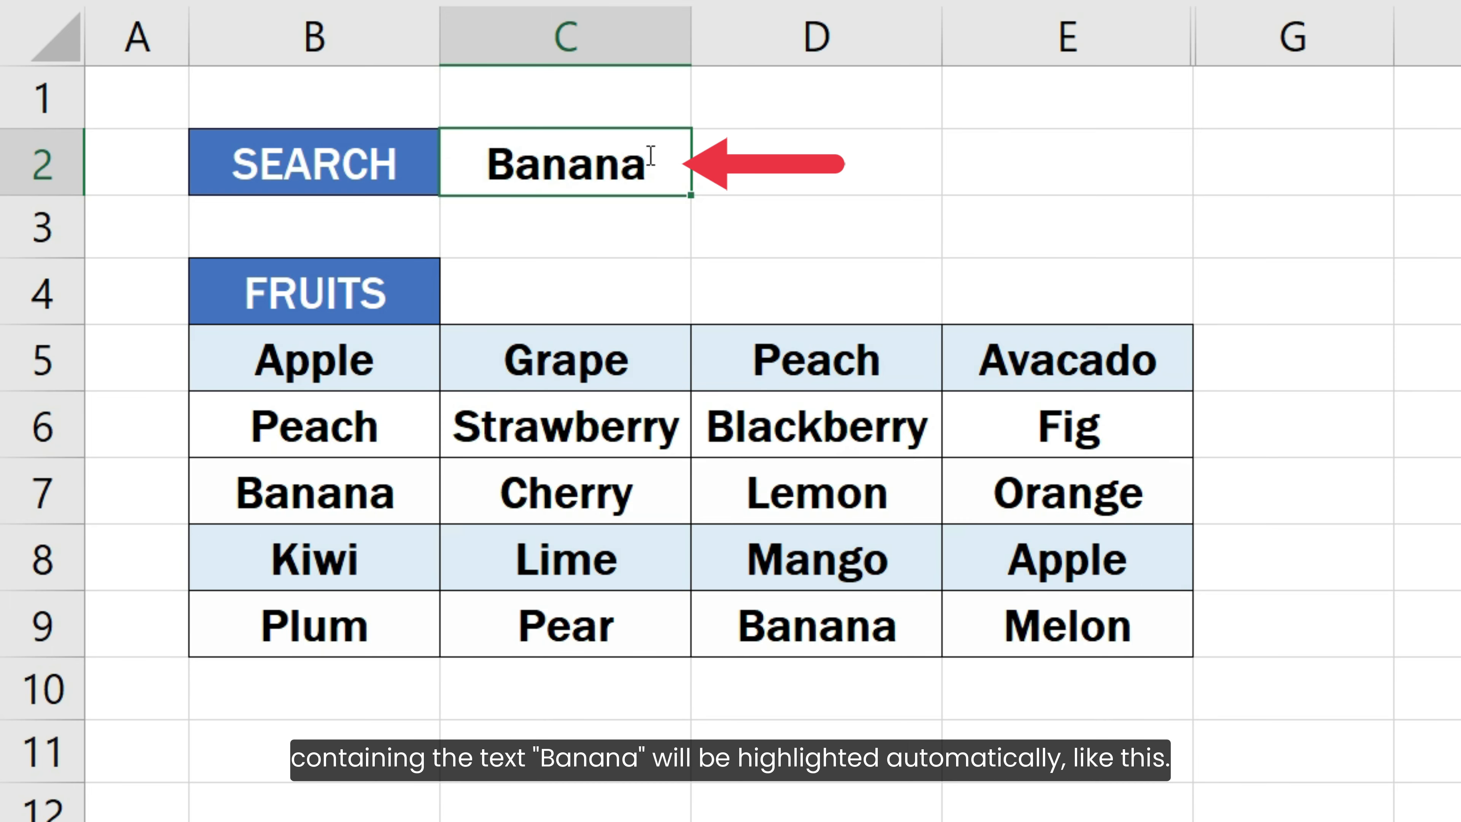
key("Return")
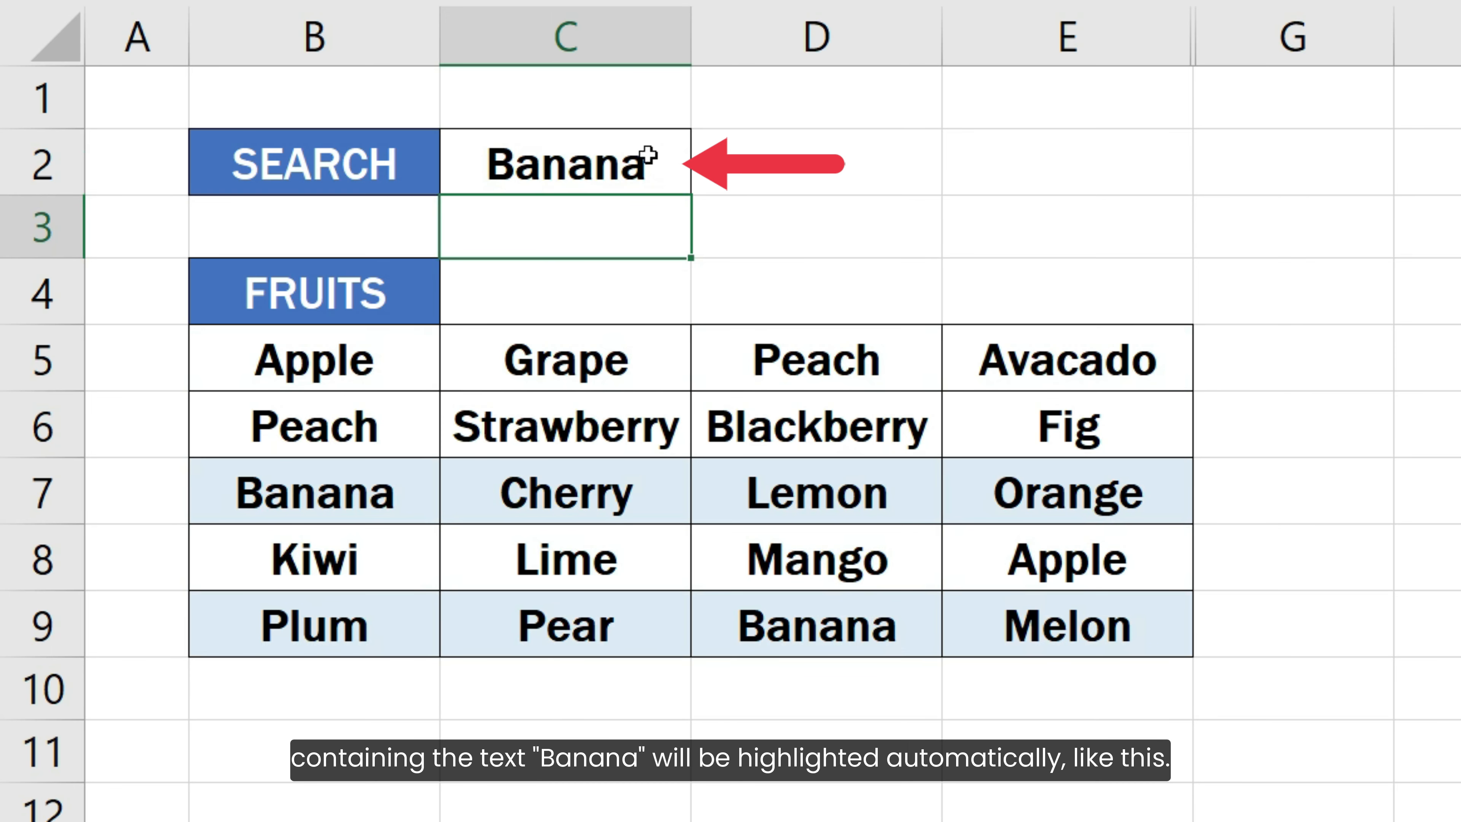